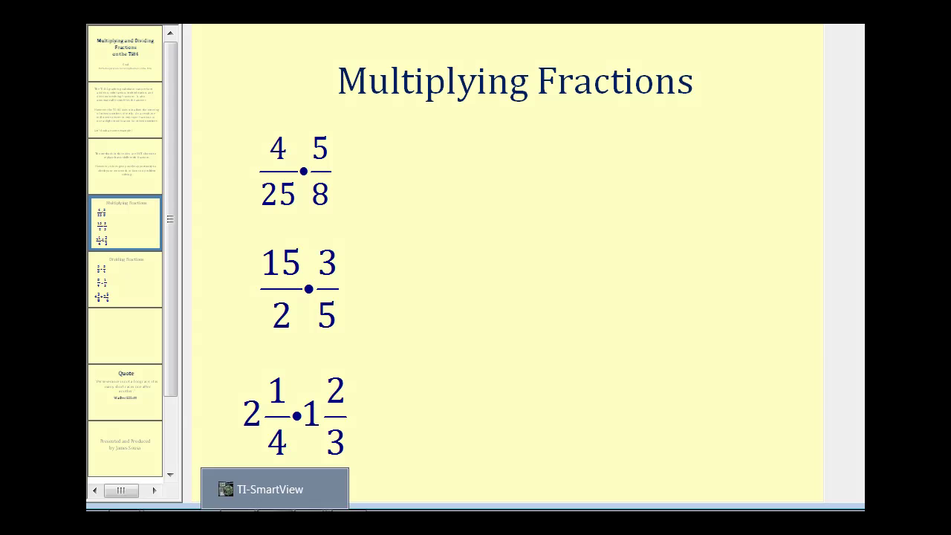
Launch the TI-SmartView TI-84 emulator from the taskbar over the Multiplying Fractions slide.
{"action": "left_click", "coordinate": [260, 494]}
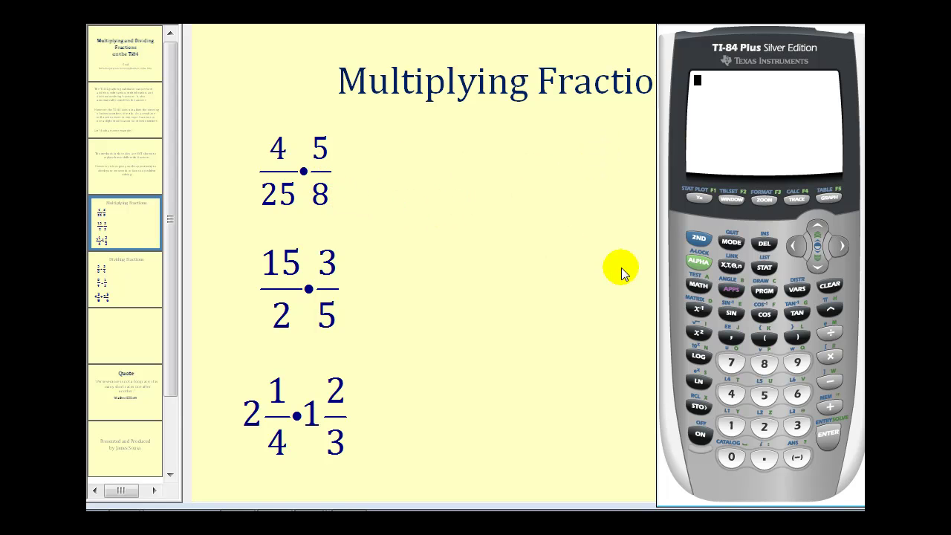
Calculate (4/25)*(5/8) and convert the result .1 to the fraction 1/10.
{"action": "left_click", "coordinate": [765, 339]}
{"action": "left_click", "coordinate": [731, 392]}
{"action": "left_click", "coordinate": [764, 425]}
{"action": "left_click", "coordinate": [764, 394]}
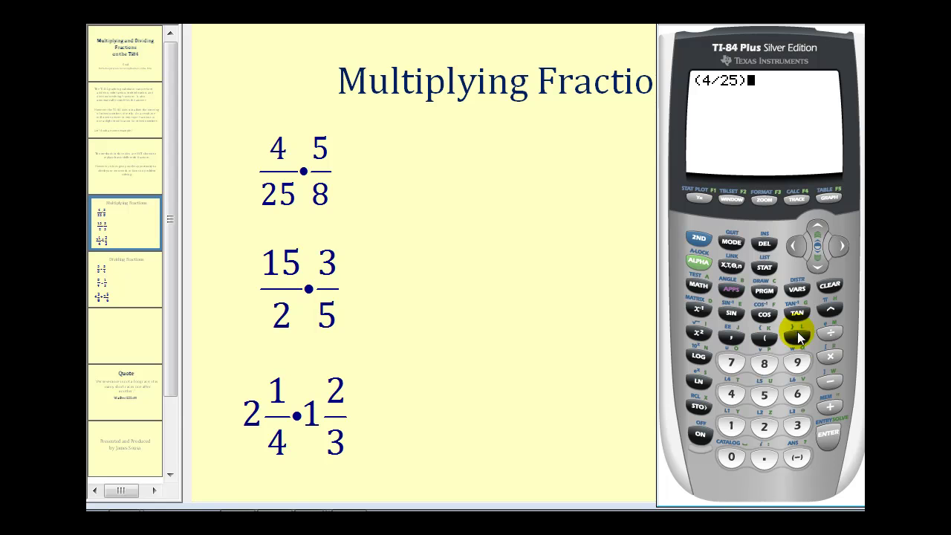
{"action": "left_click", "coordinate": [762, 336]}
{"action": "left_click", "coordinate": [764, 394]}
{"action": "left_click", "coordinate": [830, 332]}
{"action": "left_click", "coordinate": [764, 364]}
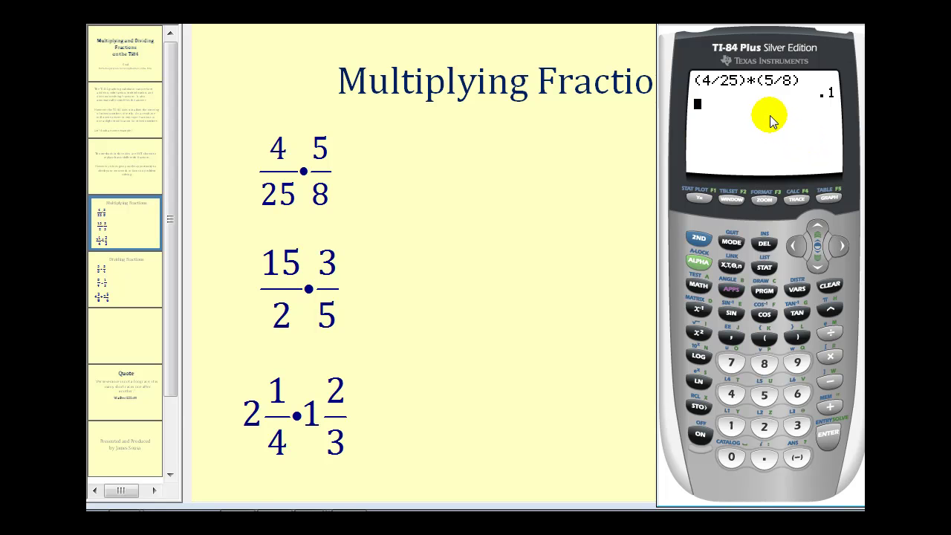
{"action": "left_click", "coordinate": [698, 285]}
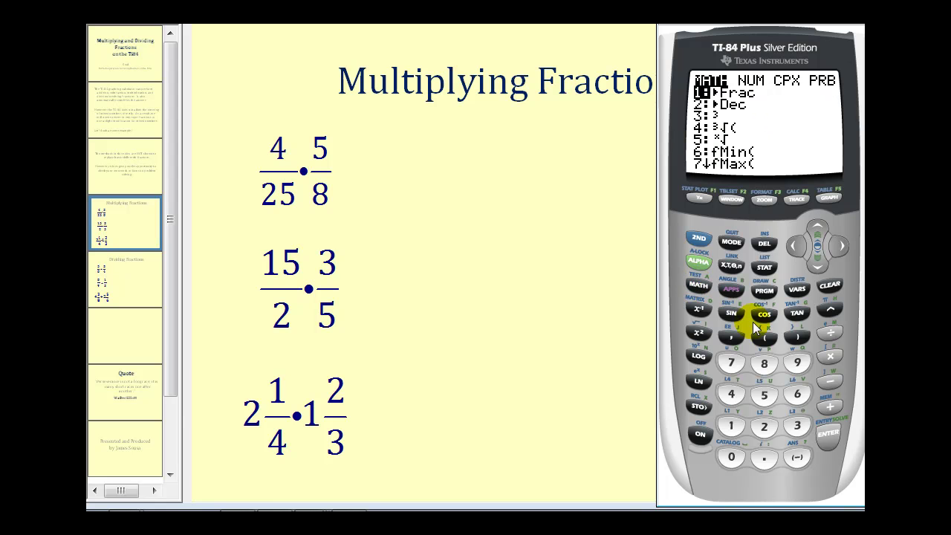
{"action": "left_click", "coordinate": [829, 433]}
{"action": "left_click", "coordinate": [828, 435]}
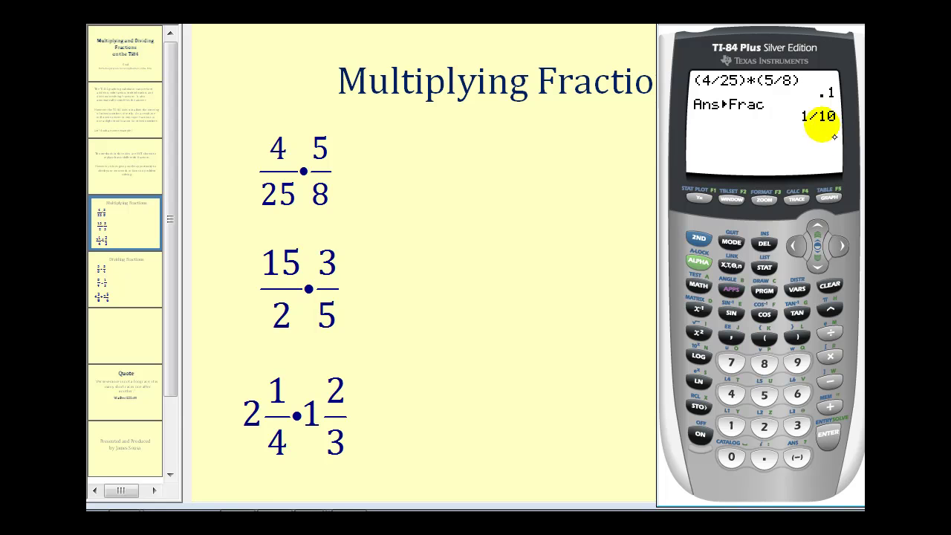
Handwrite '= 1/10' beside the first product on the slide.
{"action": "left_click", "coordinate": [370, 164]}
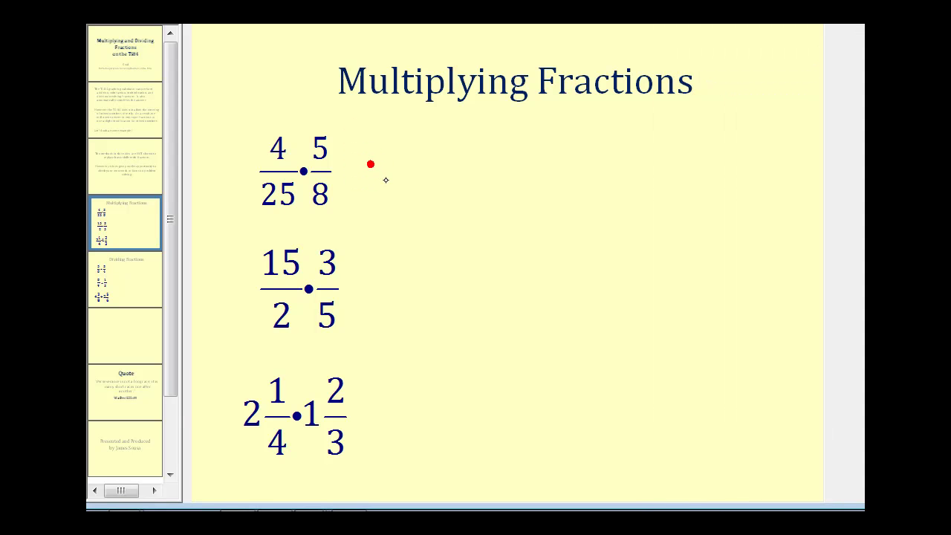
{"action": "left_click_drag", "start_coordinate": [424, 132], "coordinate": [424, 154]}
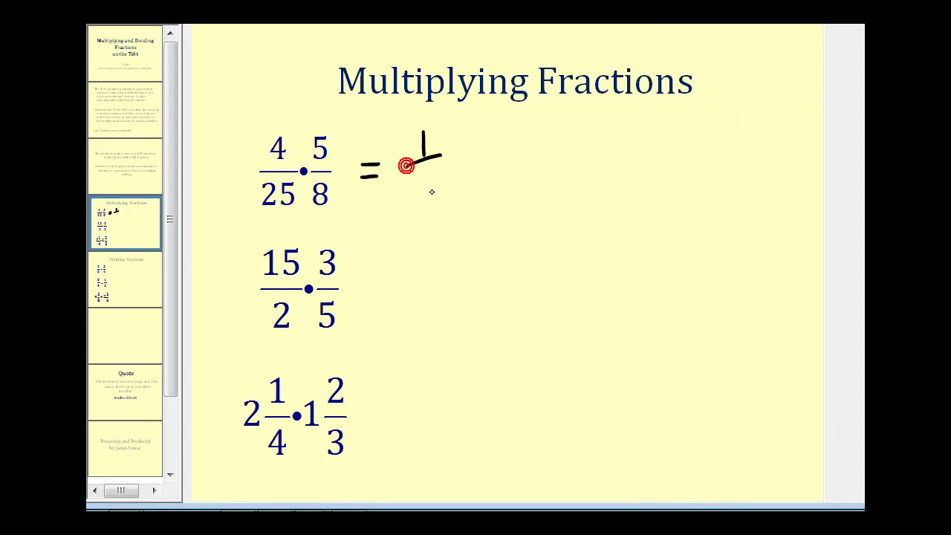
{"action": "left_click_drag", "start_coordinate": [435, 190], "coordinate": [439, 174]}
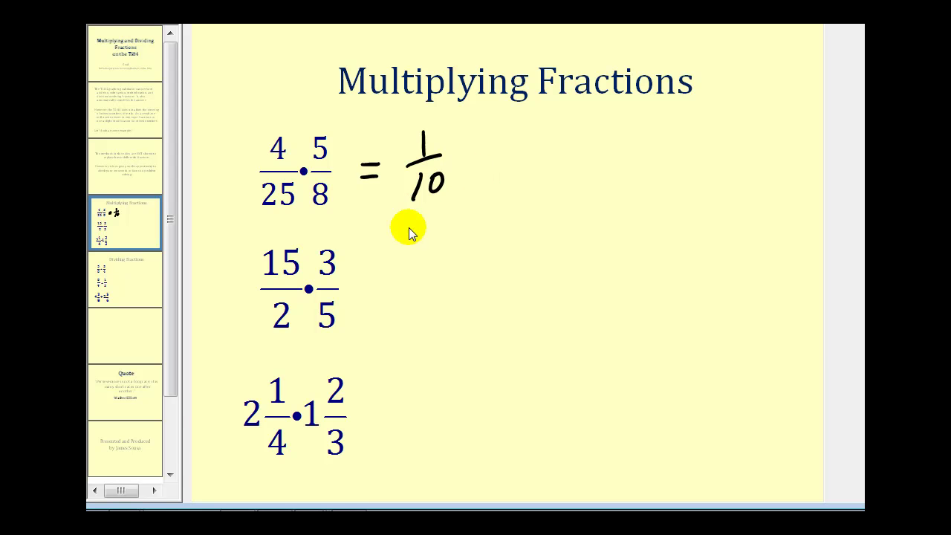
{"action": "left_click", "coordinate": [262, 505]}
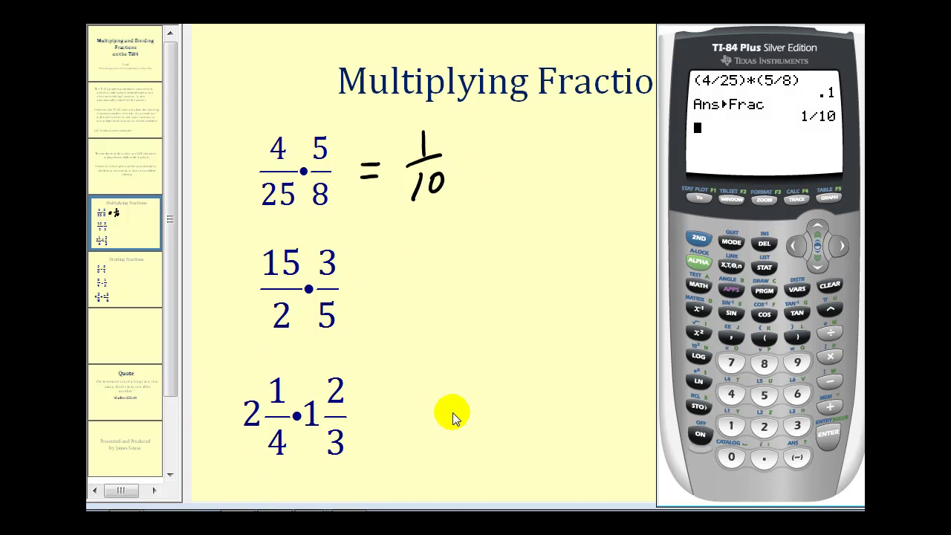
Evaluate (15/2)*(3/5) on the calculator to get 4.5.
{"action": "left_click", "coordinate": [765, 338]}
{"action": "left_click", "coordinate": [731, 426]}
{"action": "left_click", "coordinate": [764, 394]}
{"action": "left_click", "coordinate": [829, 333]}
{"action": "left_click", "coordinate": [799, 337]}
{"action": "left_click", "coordinate": [829, 355]}
{"action": "left_click", "coordinate": [767, 338]}
{"action": "left_click", "coordinate": [789, 426]}
{"action": "left_click", "coordinate": [830, 332]}
{"action": "left_click", "coordinate": [765, 394]}
{"action": "left_click", "coordinate": [798, 336]}
{"action": "left_click", "coordinate": [828, 436]}
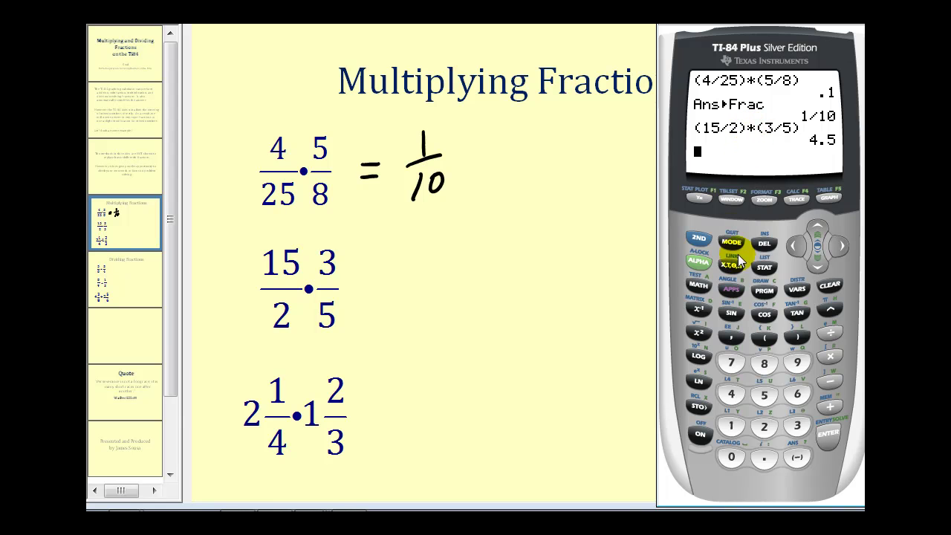
Convert 4.5 to the fraction 9/2 with ▸Frac.
{"action": "left_click", "coordinate": [702, 286]}
{"action": "left_click", "coordinate": [829, 436]}
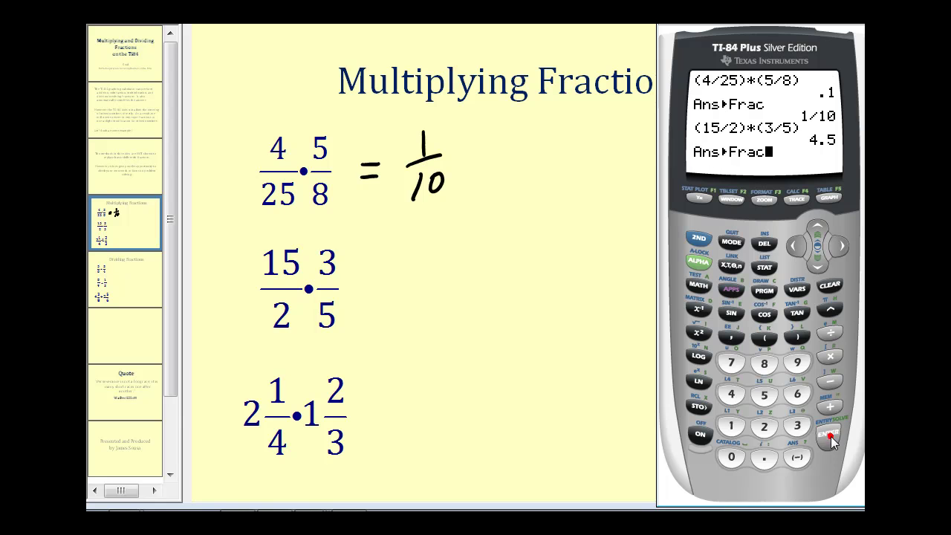
{"action": "left_click", "coordinate": [829, 437]}
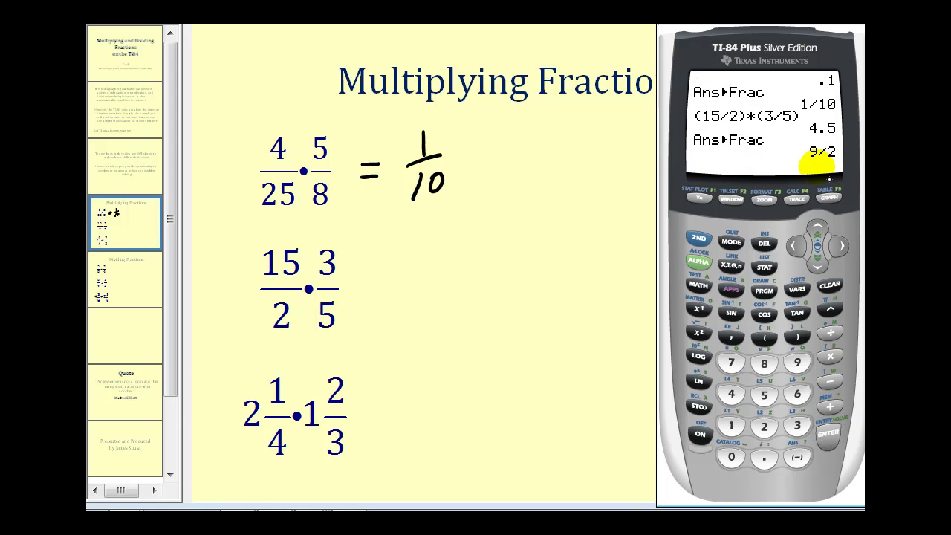
Handwrite '= 9/2 =' after the second product on the slide.
{"action": "left_click", "coordinate": [379, 278]}
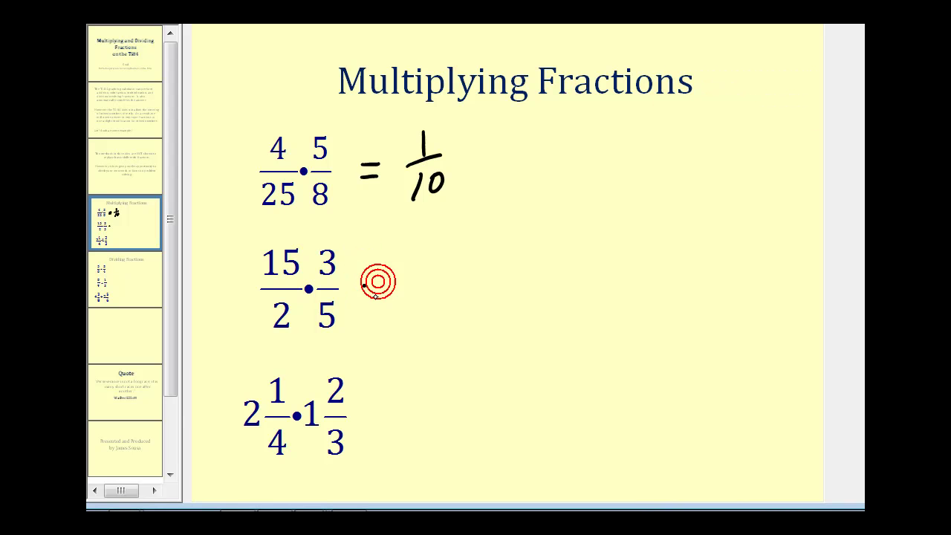
{"action": "left_click_drag", "start_coordinate": [361, 286], "coordinate": [382, 283]}
{"action": "left_click_drag", "start_coordinate": [364, 299], "coordinate": [383, 294]}
{"action": "left_click_drag", "start_coordinate": [434, 258], "coordinate": [427, 281]}
{"action": "mouse_move", "coordinate": [405, 296]}
{"action": "left_mouse_down"}
{"action": "mouse_move", "coordinate": [425, 303]}
{"action": "mouse_move", "coordinate": [451, 292]}
{"action": "mouse_move", "coordinate": [455, 331]}
{"action": "left_mouse_up"}
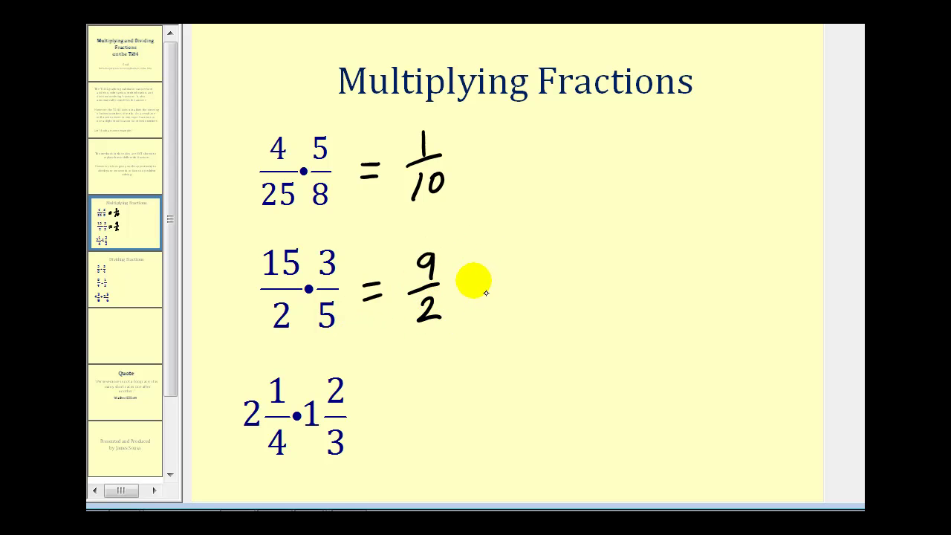
{"action": "left_click_drag", "start_coordinate": [465, 281], "coordinate": [484, 280]}
{"action": "left_click_drag", "start_coordinate": [468, 296], "coordinate": [487, 294]}
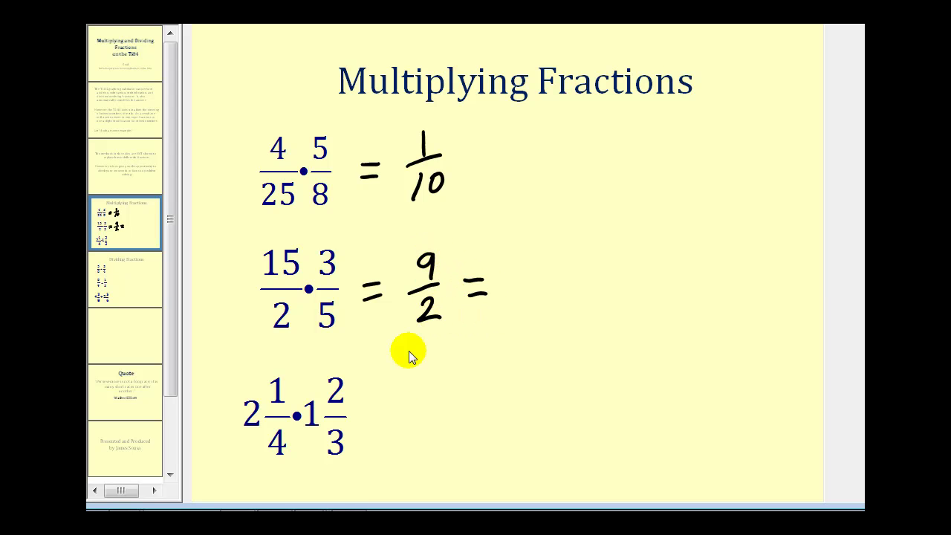
{"action": "key", "text": "alt+Tab"}
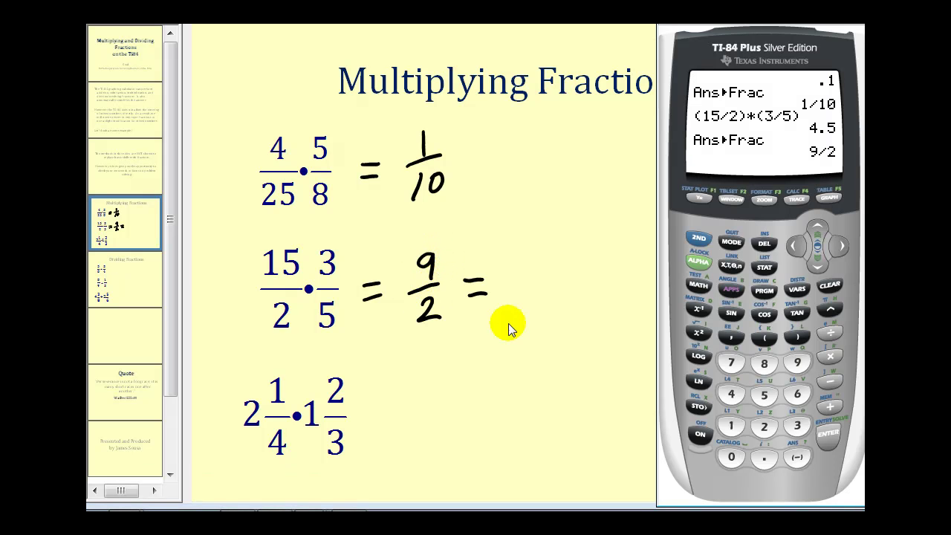
Evaluate 9/2 as the decimal 4.5.
{"action": "left_click", "coordinate": [796, 363]}
{"action": "left_click", "coordinate": [830, 332]}
{"action": "left_click", "coordinate": [764, 426]}
{"action": "left_click", "coordinate": [829, 435]}
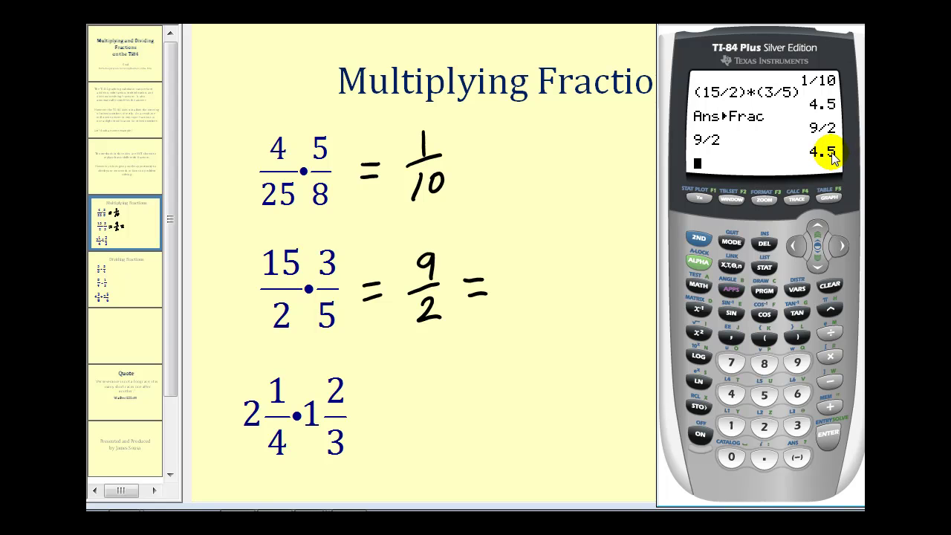
Subtract the whole part 4 and convert the leftover .5 to 1/2.
{"action": "left_click", "coordinate": [829, 381]}
{"action": "left_click", "coordinate": [731, 396]}
{"action": "left_click", "coordinate": [826, 431]}
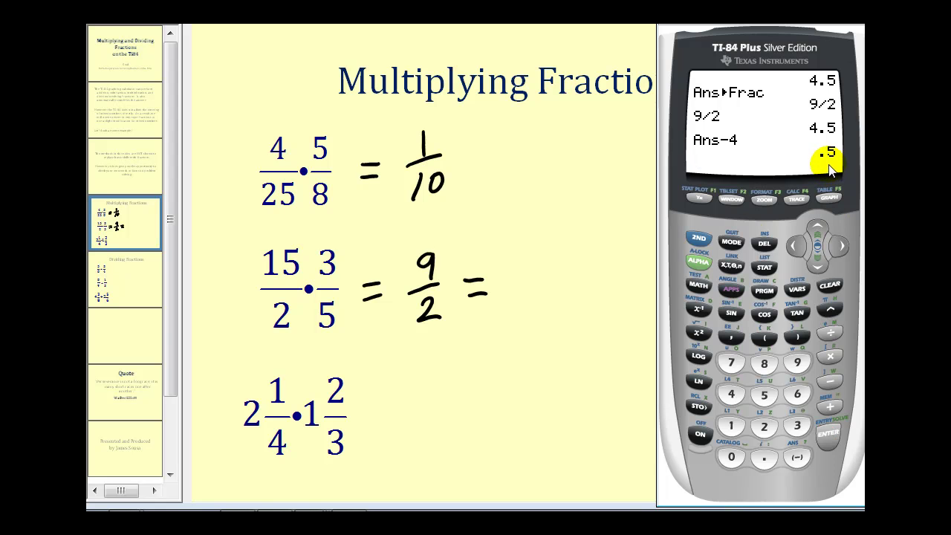
{"action": "left_click", "coordinate": [699, 285]}
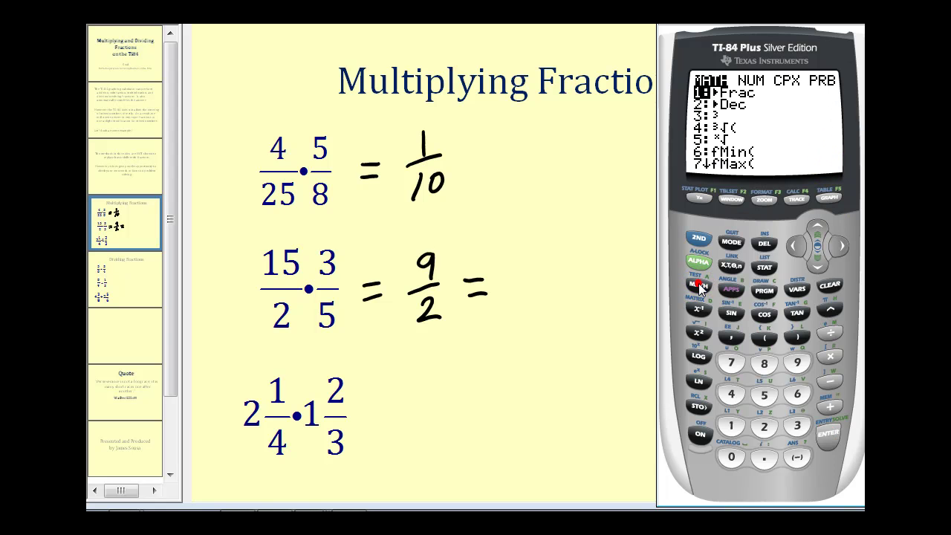
{"action": "left_click", "coordinate": [826, 446]}
{"action": "left_click", "coordinate": [826, 446]}
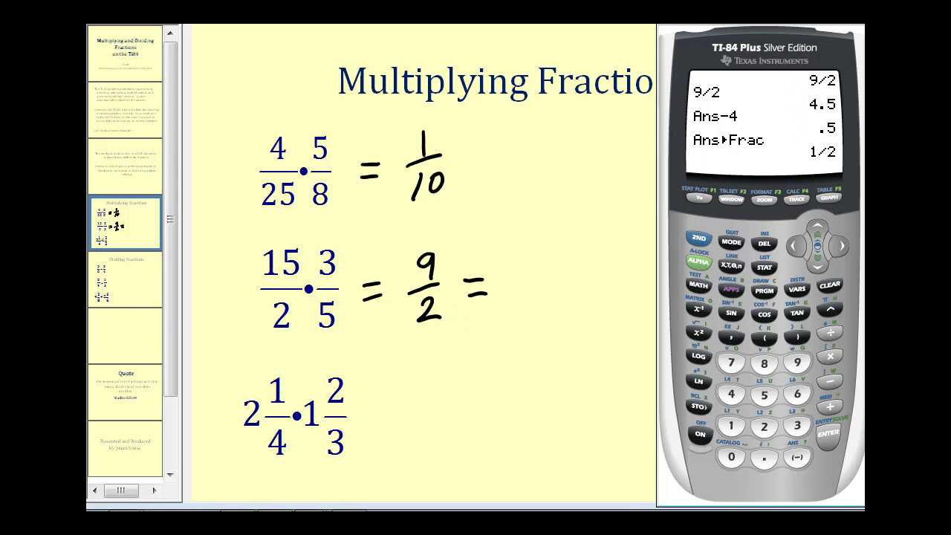
Handwrite 4 1/2 after '9/2 =' and an equals sign after the third product.
{"action": "left_click", "coordinate": [516, 264]}
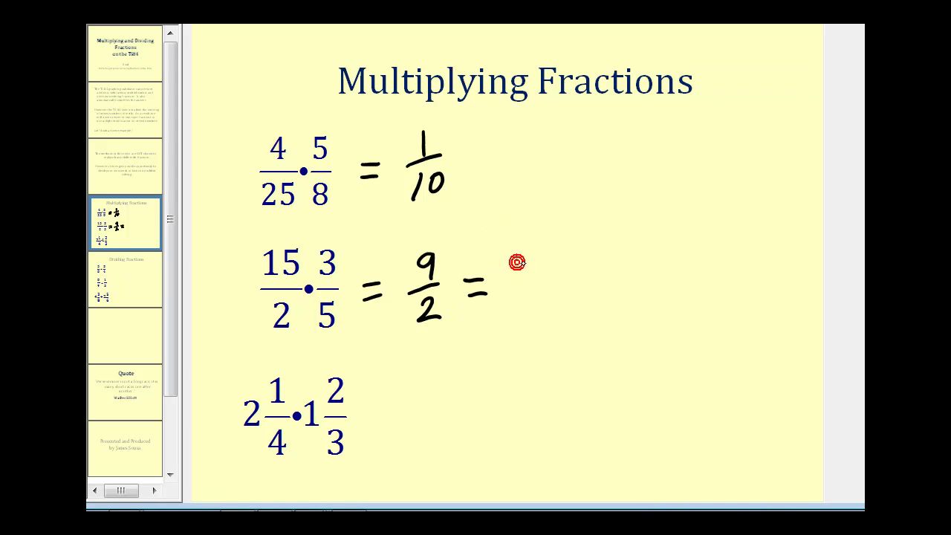
{"action": "left_click_drag", "start_coordinate": [523, 253], "coordinate": [532, 273]}
{"action": "left_click_drag", "start_coordinate": [529, 256], "coordinate": [528, 290]}
{"action": "left_click_drag", "start_coordinate": [562, 261], "coordinate": [569, 264]}
{"action": "left_click_drag", "start_coordinate": [557, 278], "coordinate": [576, 294]}
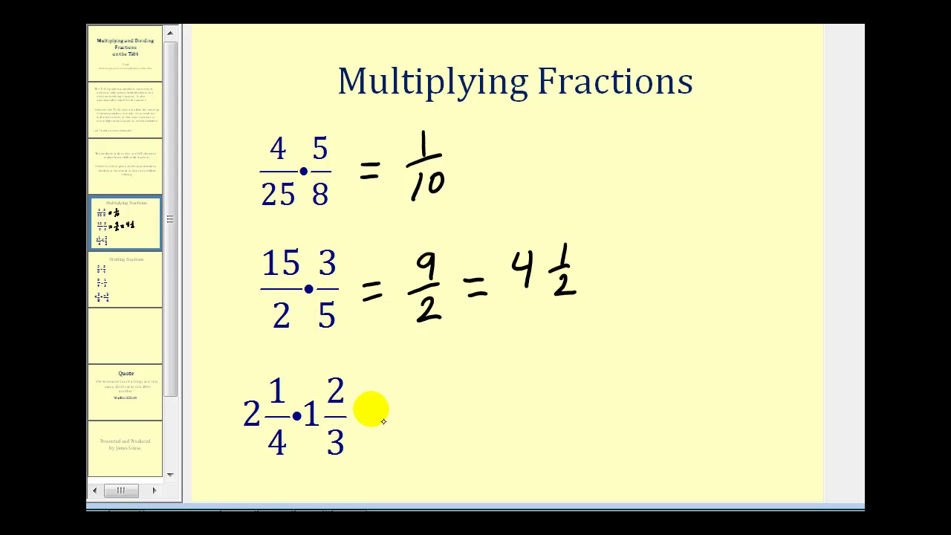
{"action": "left_click_drag", "start_coordinate": [368, 424], "coordinate": [388, 427]}
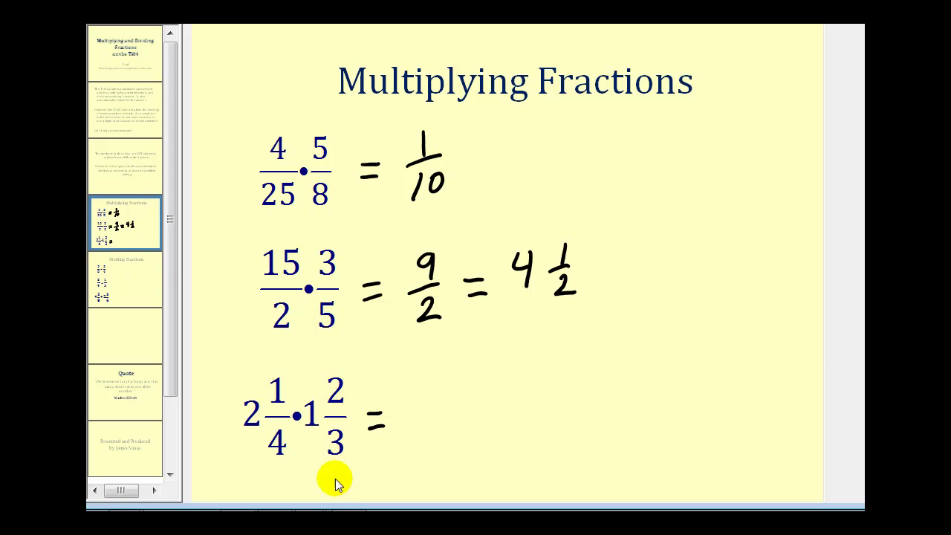
{"action": "key", "text": "alt+Tab"}
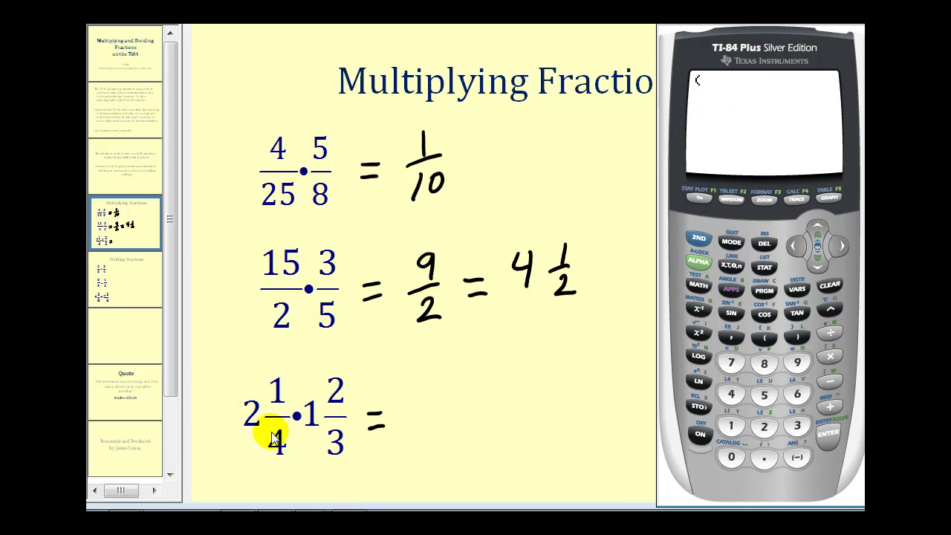
Enter the first mixed number as 2+1/4 and multiply it.
{"action": "left_click", "coordinate": [764, 429]}
{"action": "left_click", "coordinate": [830, 406]}
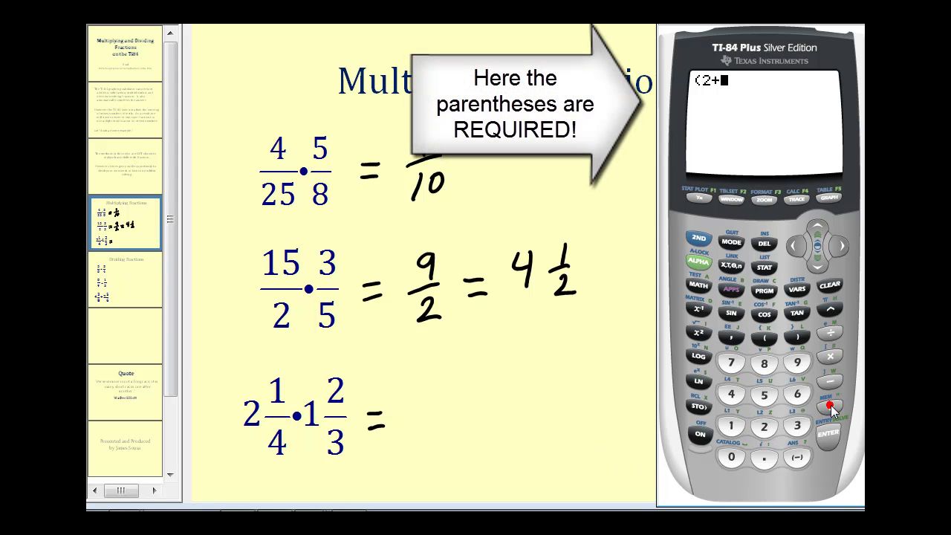
{"action": "left_click", "coordinate": [731, 425]}
{"action": "left_click", "coordinate": [830, 332]}
{"action": "left_click", "coordinate": [732, 393]}
{"action": "left_click", "coordinate": [797, 336]}
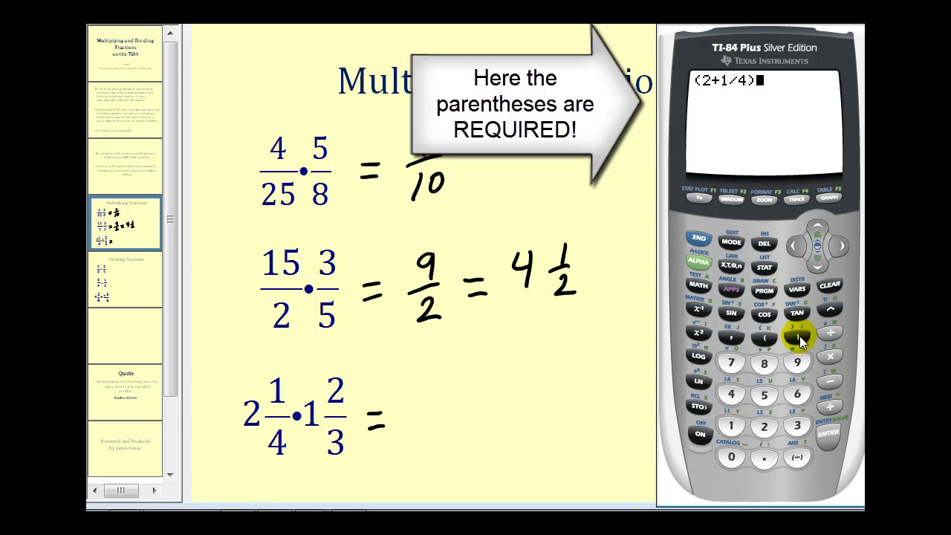
{"action": "left_click", "coordinate": [830, 356]}
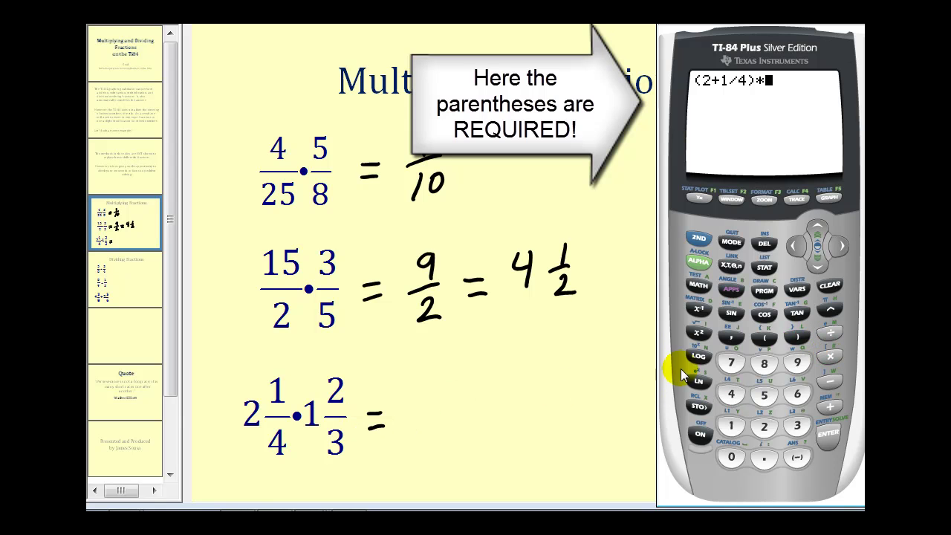
Multiply by (1+2/3) and evaluate the product to 3.75.
{"action": "left_click", "coordinate": [765, 339]}
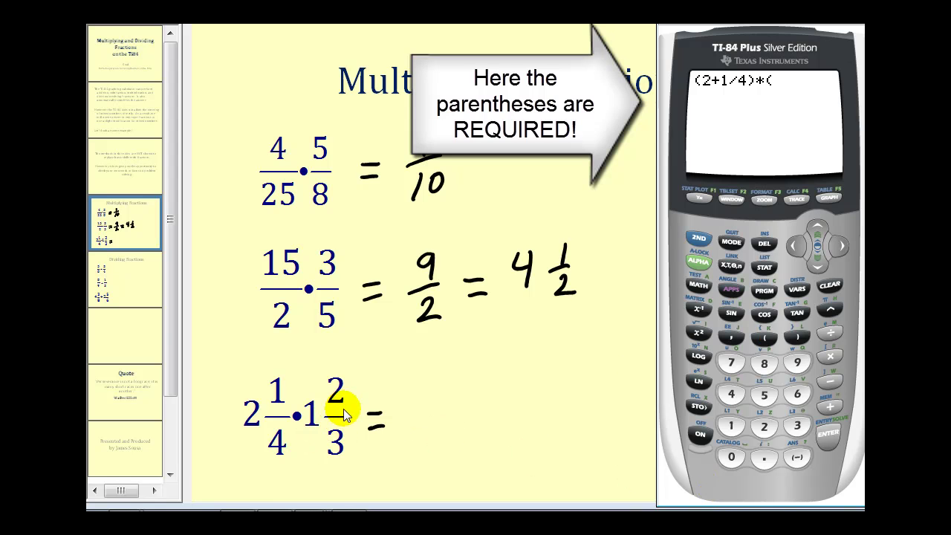
{"action": "left_click", "coordinate": [731, 426]}
{"action": "left_click", "coordinate": [830, 406]}
{"action": "left_click", "coordinate": [772, 430]}
{"action": "left_click", "coordinate": [829, 333]}
{"action": "left_click", "coordinate": [797, 425]}
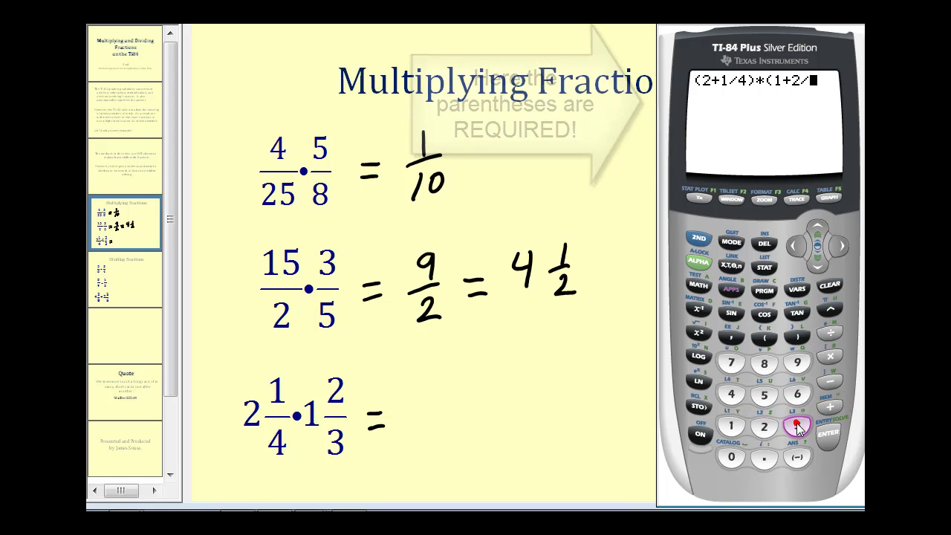
{"action": "left_click", "coordinate": [796, 337]}
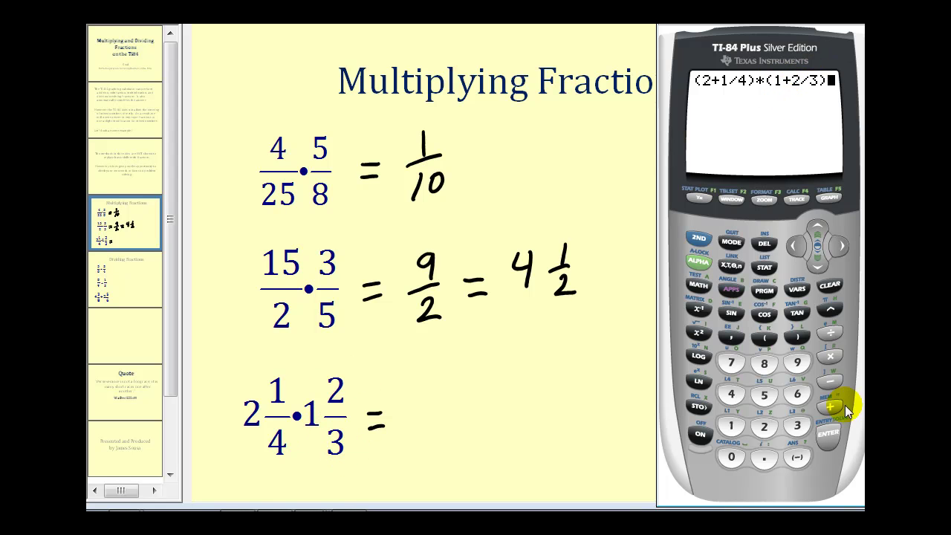
{"action": "left_click", "coordinate": [826, 433]}
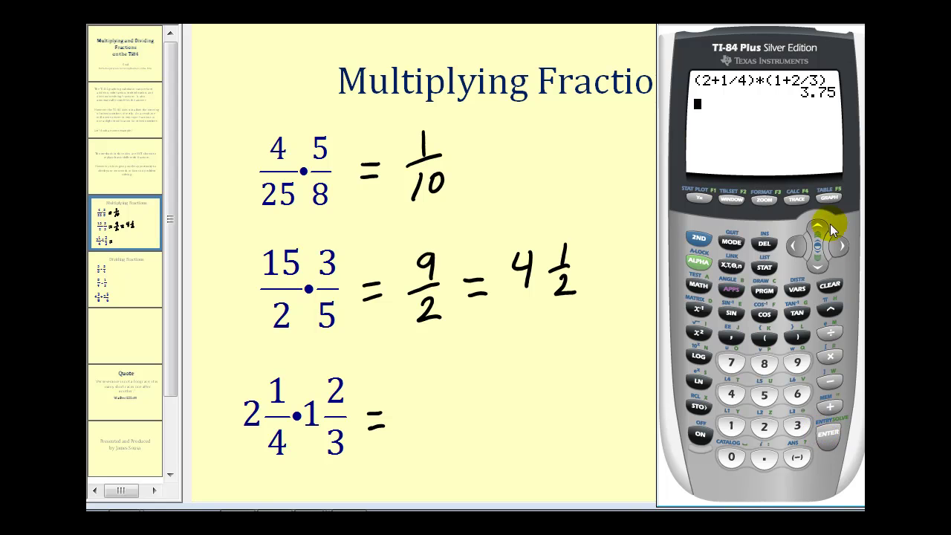
Convert 3.75 to the fraction 15/4 with ▸Frac.
{"action": "left_click", "coordinate": [699, 284]}
{"action": "left_click", "coordinate": [829, 437]}
{"action": "left_click", "coordinate": [829, 437]}
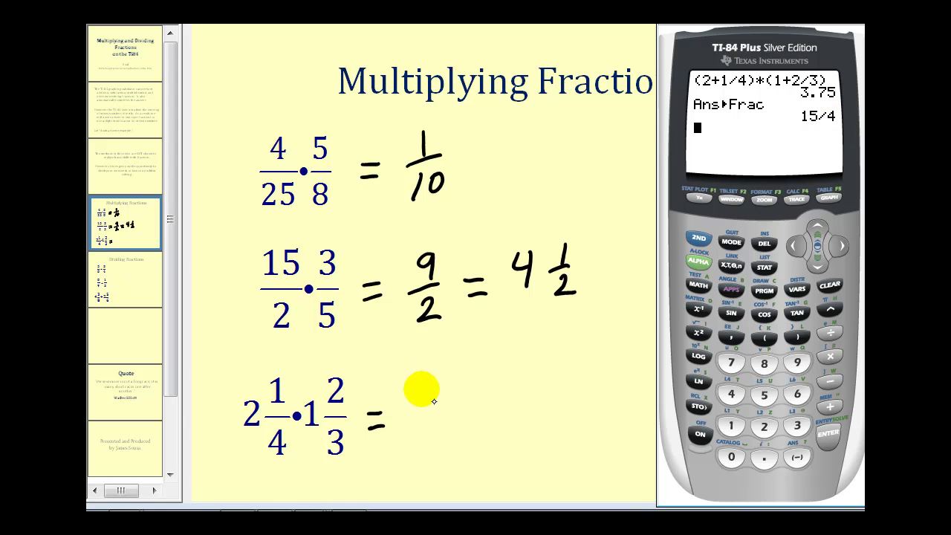
Handwrite '15/4 =' beside the third product, then begin entering 15 on the calculator.
{"action": "left_click", "coordinate": [421, 381]}
{"action": "mouse_move", "coordinate": [423, 372]}
{"action": "left_mouse_down"}
{"action": "mouse_move", "coordinate": [450, 369]}
{"action": "mouse_move", "coordinate": [413, 409]}
{"action": "mouse_move", "coordinate": [436, 404]}
{"action": "mouse_move", "coordinate": [424, 425]}
{"action": "mouse_move", "coordinate": [447, 431]}
{"action": "left_mouse_up"}
{"action": "left_click_drag", "start_coordinate": [441, 419], "coordinate": [438, 448]}
{"action": "mouse_move", "coordinate": [474, 408]}
{"action": "left_mouse_down"}
{"action": "mouse_move", "coordinate": [489, 406]}
{"action": "mouse_move", "coordinate": [490, 419]}
{"action": "left_mouse_up"}
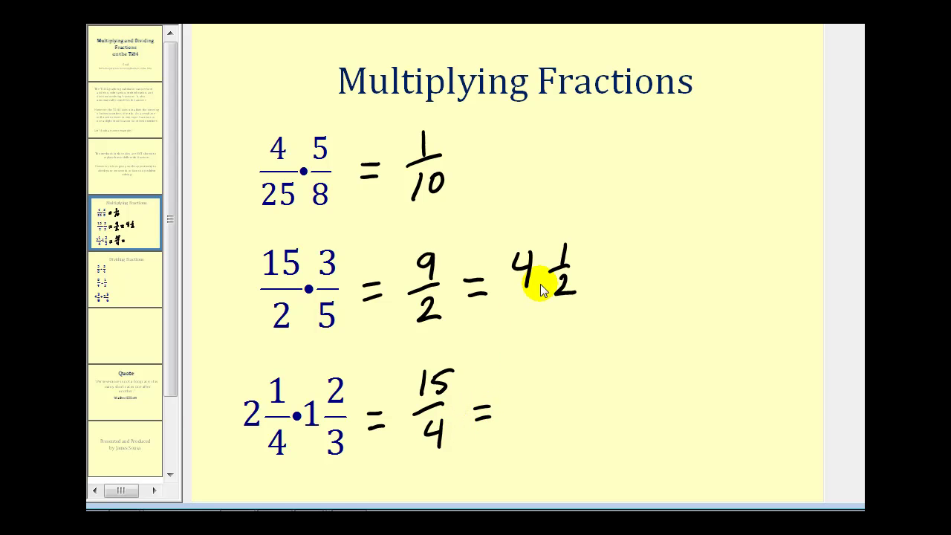
{"action": "key", "text": "alt+Tab"}
{"action": "left_click", "coordinate": [729, 425]}
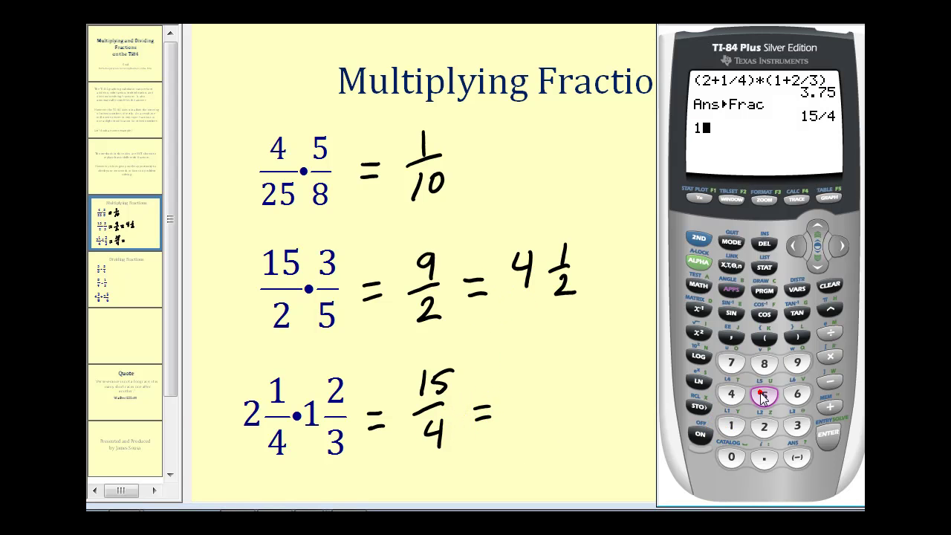
Evaluate 15/4 as the decimal 3.75.
{"action": "left_click", "coordinate": [731, 394]}
{"action": "left_click", "coordinate": [828, 435]}
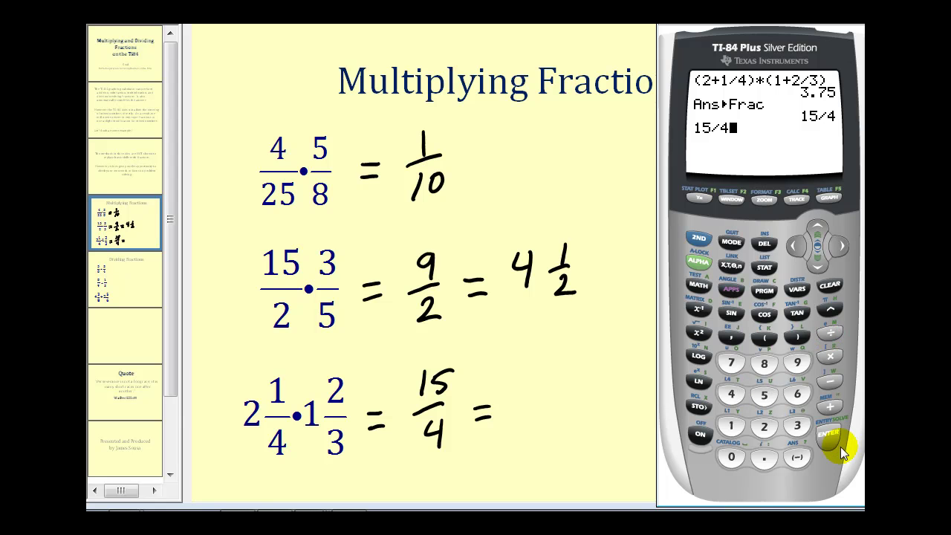
{"action": "left_click", "coordinate": [820, 430]}
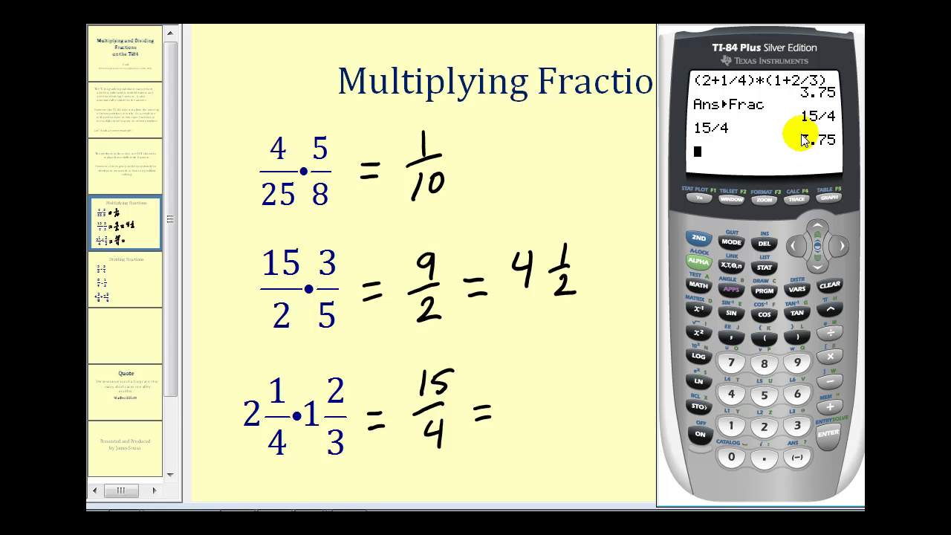
Subtract the whole part 3 and convert the remaining .75 to 3/4.
{"action": "left_click", "coordinate": [829, 380]}
{"action": "left_click", "coordinate": [799, 425]}
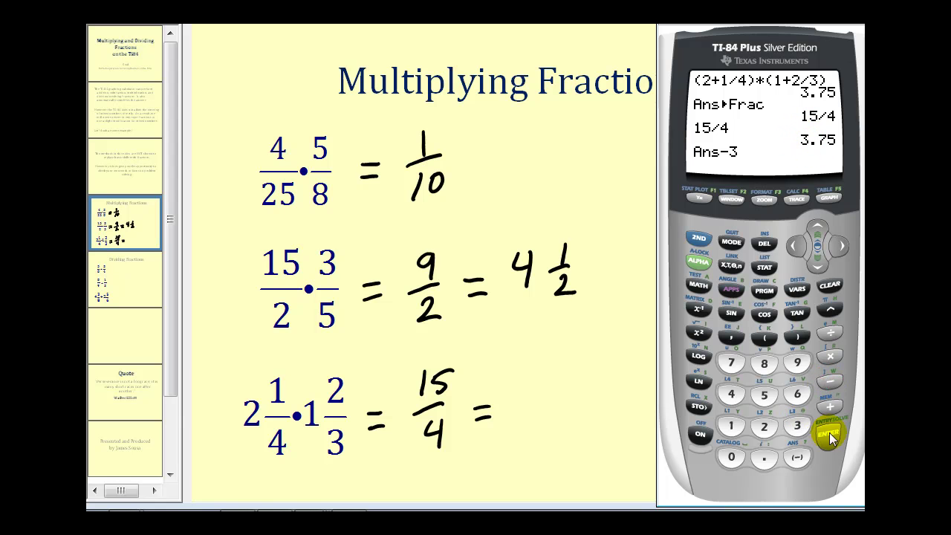
{"action": "left_click", "coordinate": [828, 433]}
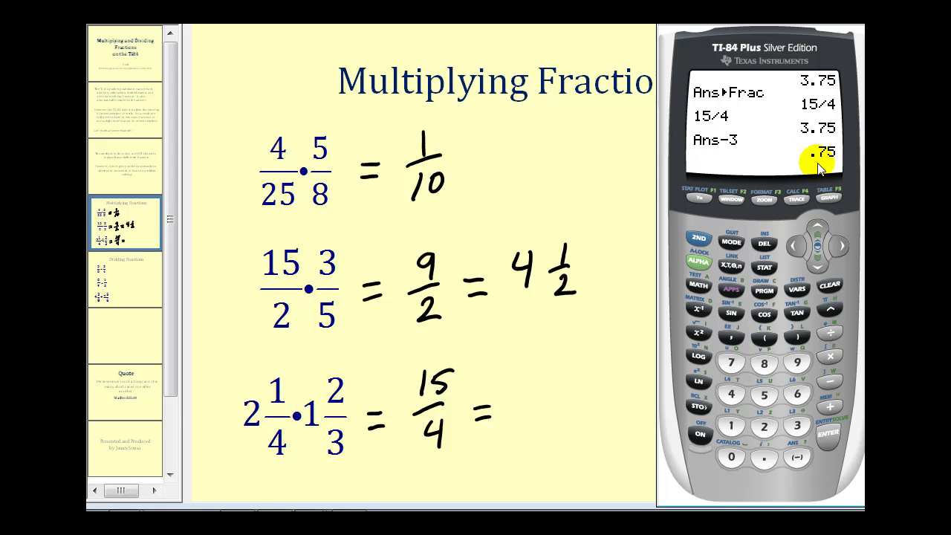
{"action": "left_click", "coordinate": [698, 285]}
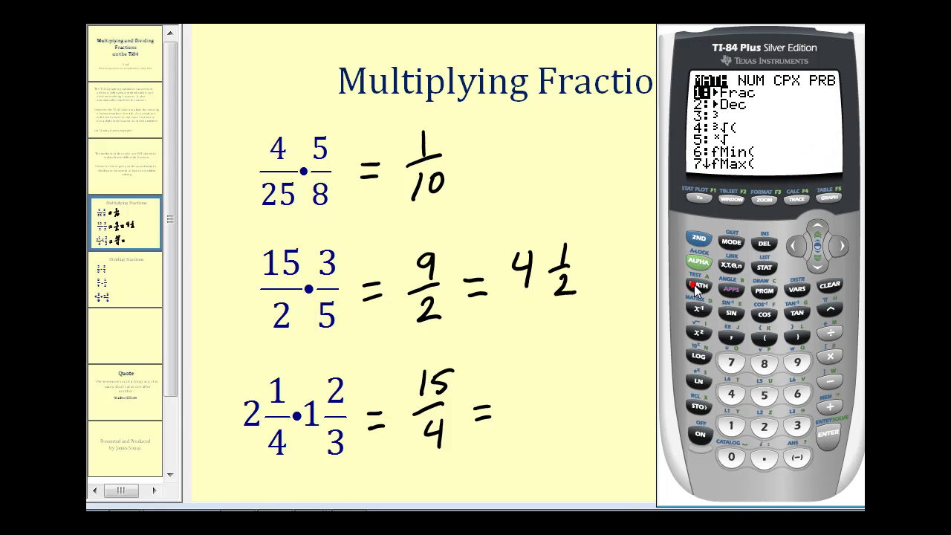
{"action": "left_click", "coordinate": [829, 435]}
{"action": "left_click", "coordinate": [828, 434]}
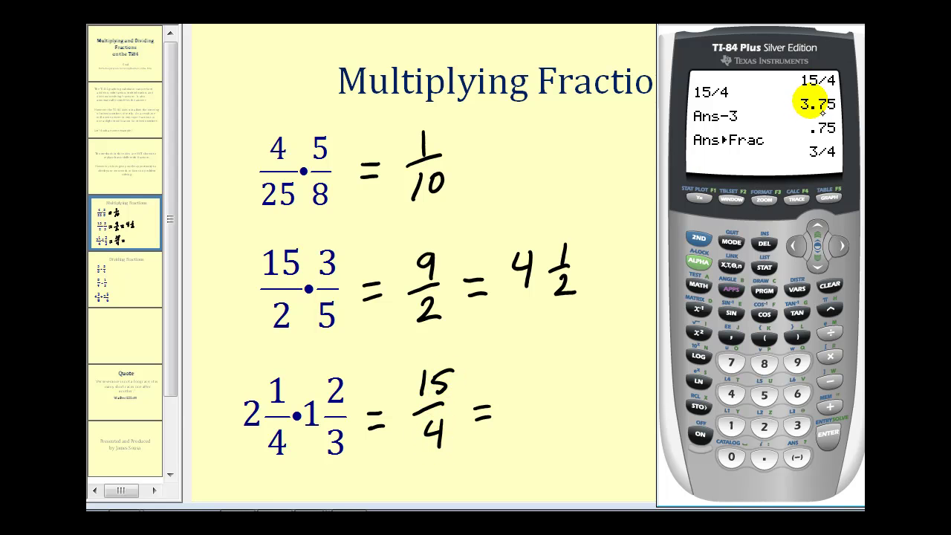
{"action": "left_click", "coordinate": [519, 386]}
Handwrite the mixed number 3 3/4 after '15/4 =' and advance to the Dividing Fractions slide.
{"action": "left_click_drag", "start_coordinate": [539, 396], "coordinate": [539, 428]}
{"action": "left_click_drag", "start_coordinate": [577, 380], "coordinate": [582, 386]}
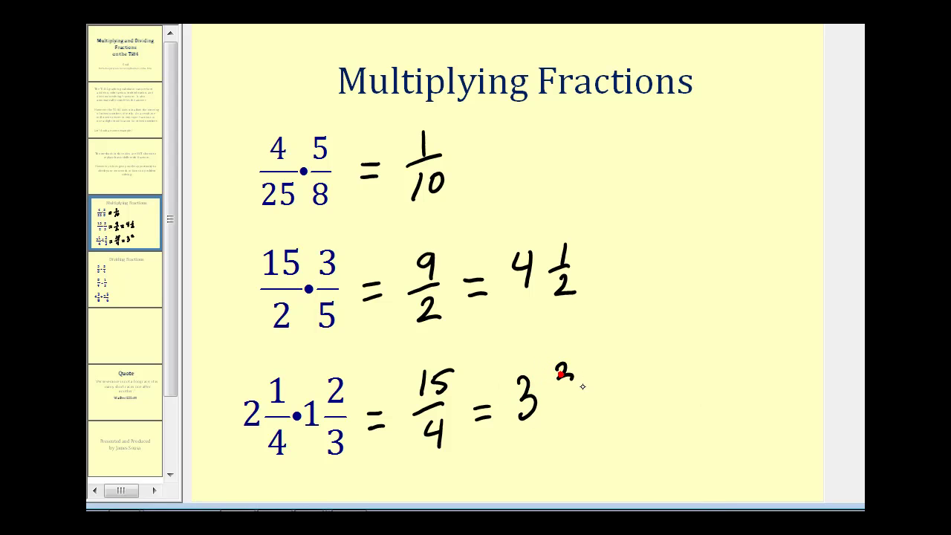
{"action": "key", "text": "Page_Down"}
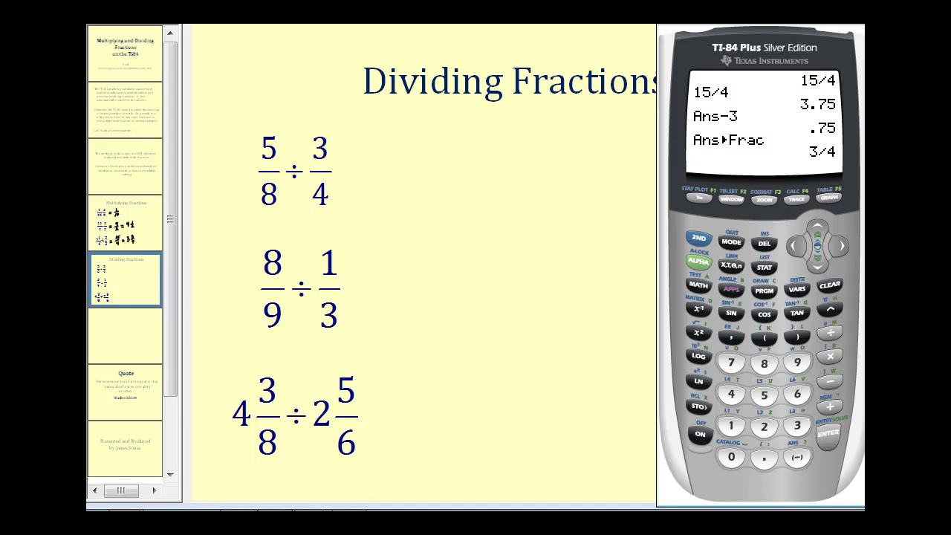
Clear the screen, evaluate (5/8)/(3/4) and convert .8333333333 to 5/6.
{"action": "left_click", "coordinate": [830, 286]}
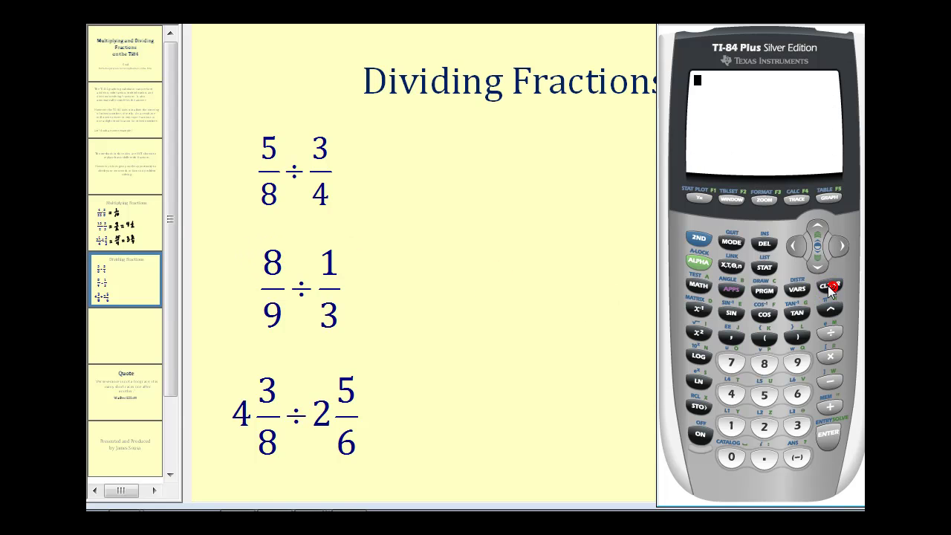
{"action": "left_click", "coordinate": [766, 342]}
{"action": "left_click", "coordinate": [764, 394]}
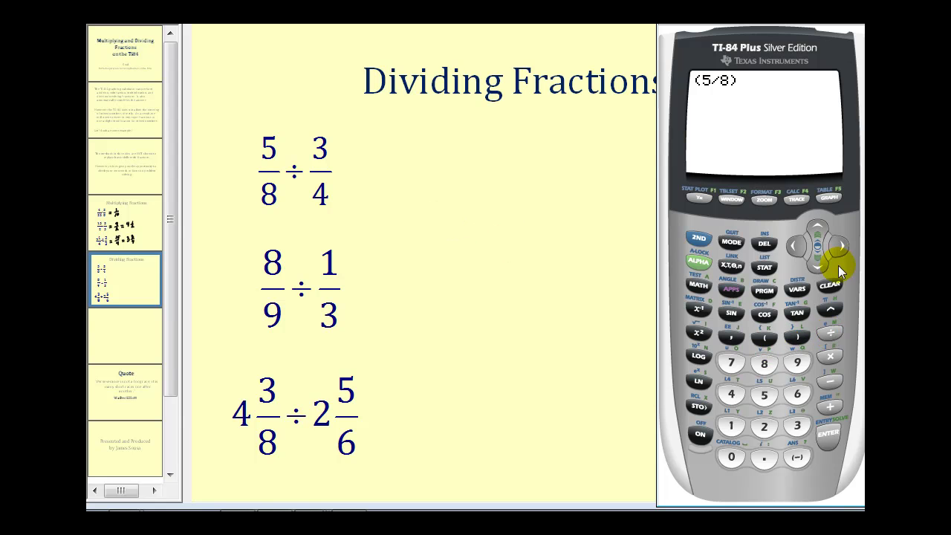
{"action": "left_click", "coordinate": [831, 332]}
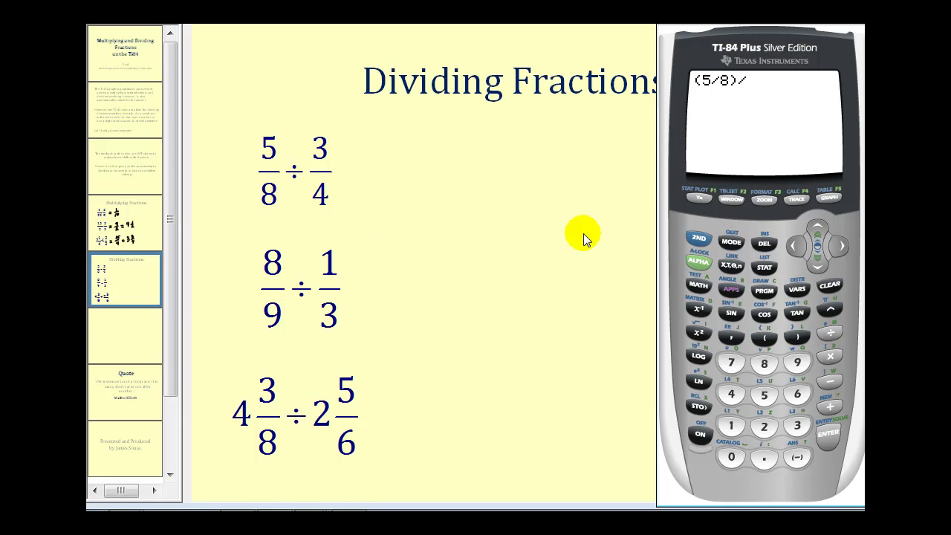
{"action": "left_click", "coordinate": [764, 339]}
{"action": "left_click", "coordinate": [797, 426]}
{"action": "left_click", "coordinate": [831, 332]}
{"action": "left_click", "coordinate": [730, 392]}
{"action": "left_click", "coordinate": [827, 439]}
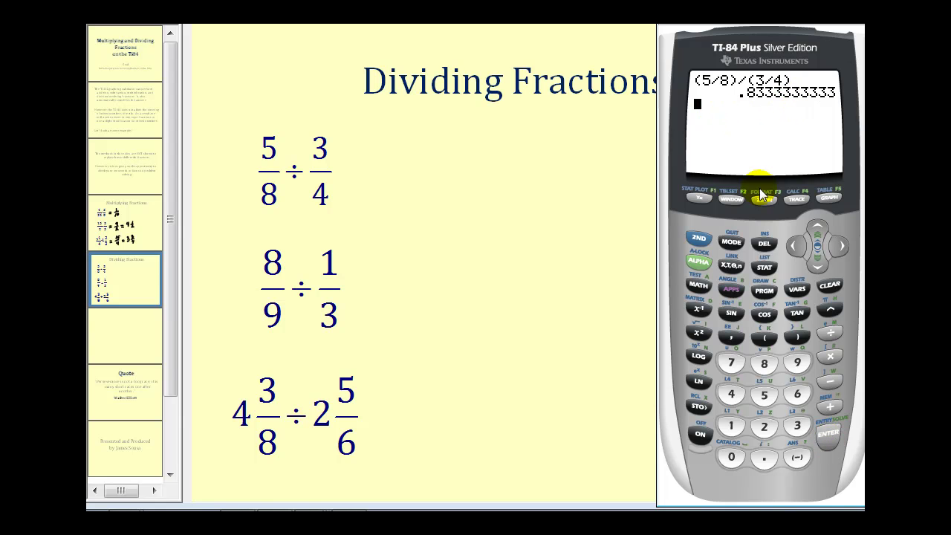
{"action": "left_click", "coordinate": [702, 282]}
{"action": "left_click", "coordinate": [832, 435]}
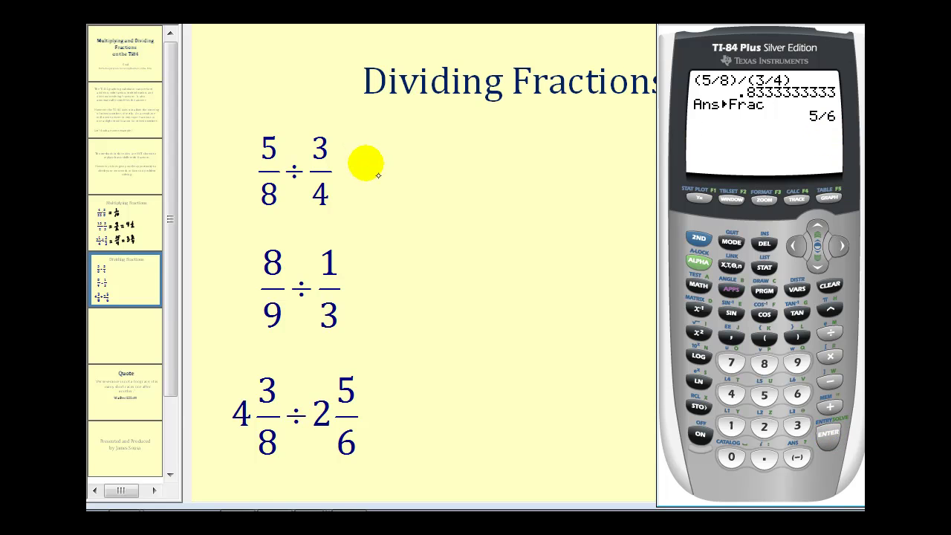
Handwrite '= 5/6' beside 5/8 ÷ 3/4 and an equals sign after 8/9 ÷ 1/3.
{"action": "left_click", "coordinate": [372, 164]}
{"action": "left_click_drag", "start_coordinate": [364, 176], "coordinate": [384, 174]}
{"action": "left_click_drag", "start_coordinate": [425, 135], "coordinate": [436, 141]}
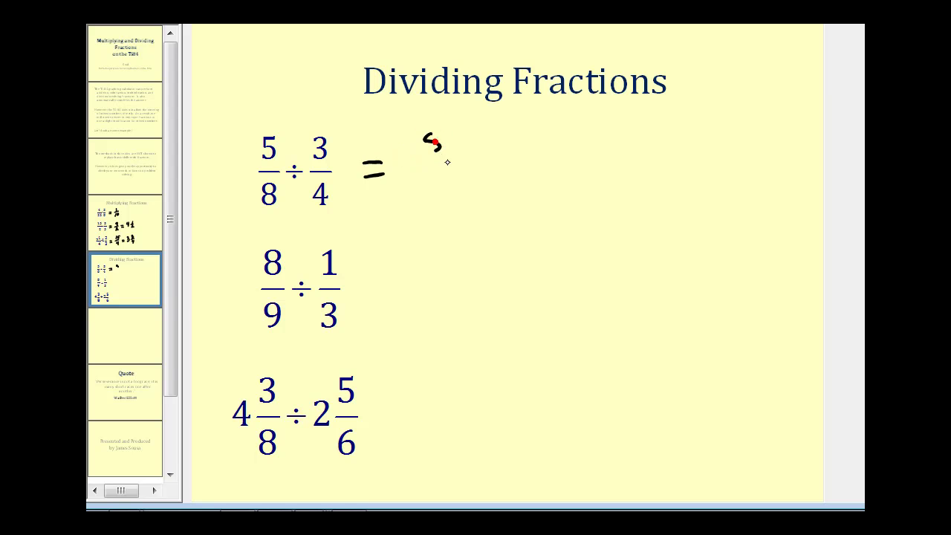
{"action": "left_click_drag", "start_coordinate": [439, 189], "coordinate": [445, 180]}
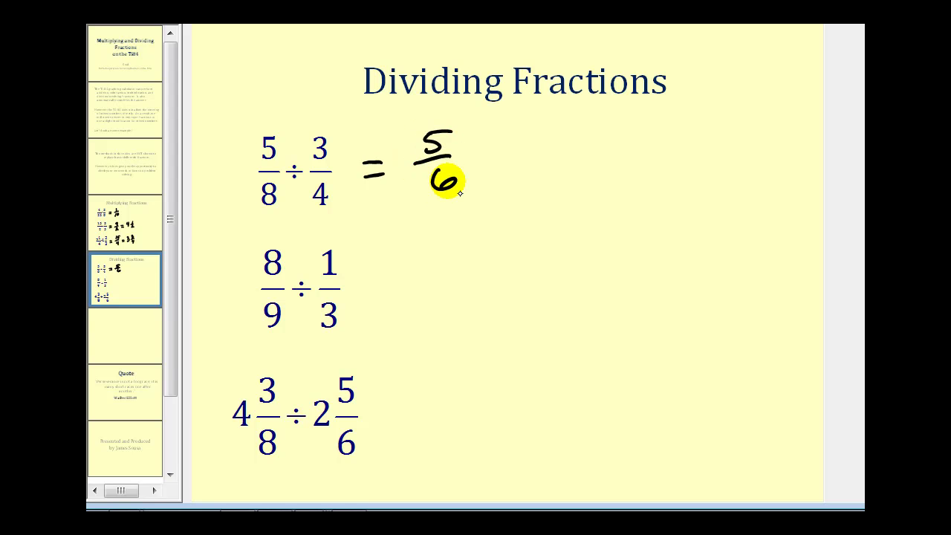
{"action": "left_click_drag", "start_coordinate": [364, 284], "coordinate": [383, 282]}
{"action": "left_click_drag", "start_coordinate": [365, 296], "coordinate": [384, 294]}
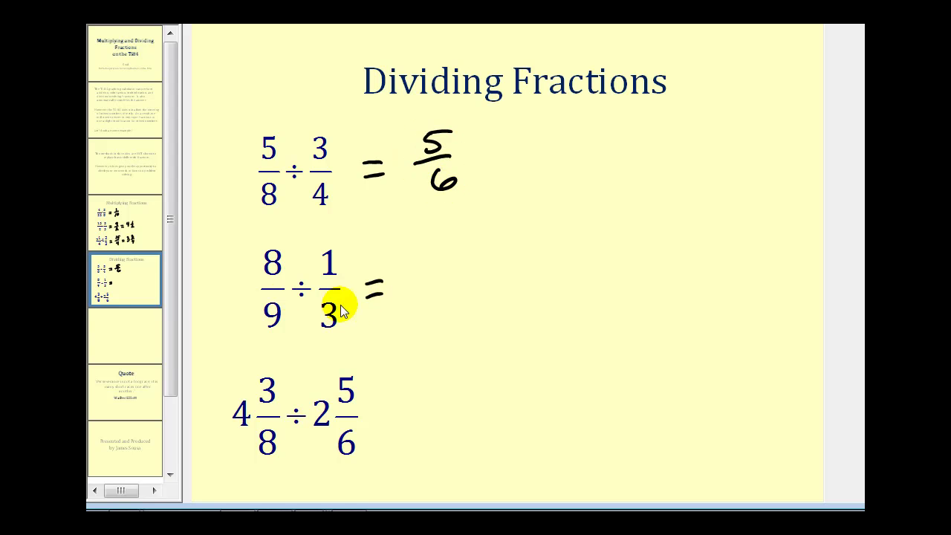
{"action": "left_click", "coordinate": [355, 509]}
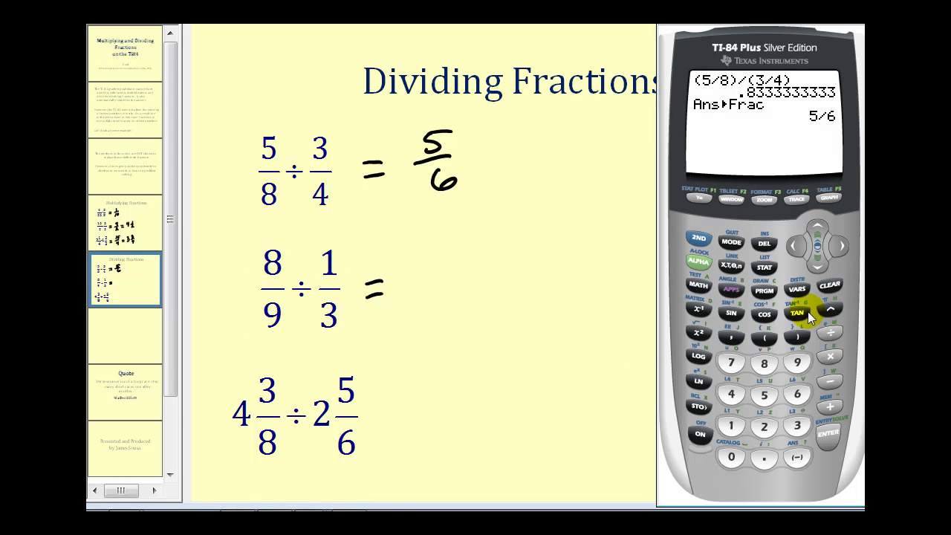
Evaluate (8/9)/(1/3) on the calculator to get 2.666666667.
{"action": "left_click", "coordinate": [764, 339]}
{"action": "left_click", "coordinate": [764, 363]}
{"action": "left_click", "coordinate": [830, 332]}
{"action": "left_click", "coordinate": [798, 339]}
{"action": "left_click", "coordinate": [828, 331]}
{"action": "left_click", "coordinate": [764, 339]}
{"action": "left_click", "coordinate": [731, 428]}
{"action": "left_click", "coordinate": [829, 333]}
{"action": "left_click", "coordinate": [797, 426]}
{"action": "left_click", "coordinate": [800, 336]}
{"action": "left_click", "coordinate": [827, 434]}
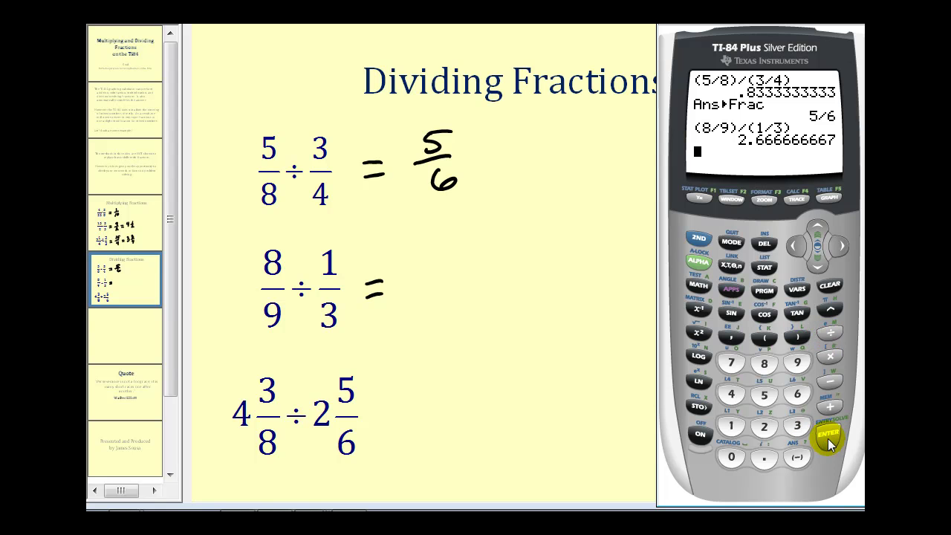
{"action": "left_click", "coordinate": [744, 163]}
Convert 2.666666667 to the fraction 8/3 with ▸Frac.
{"action": "left_click", "coordinate": [698, 284]}
{"action": "left_click", "coordinate": [830, 435]}
{"action": "left_click", "coordinate": [829, 435]}
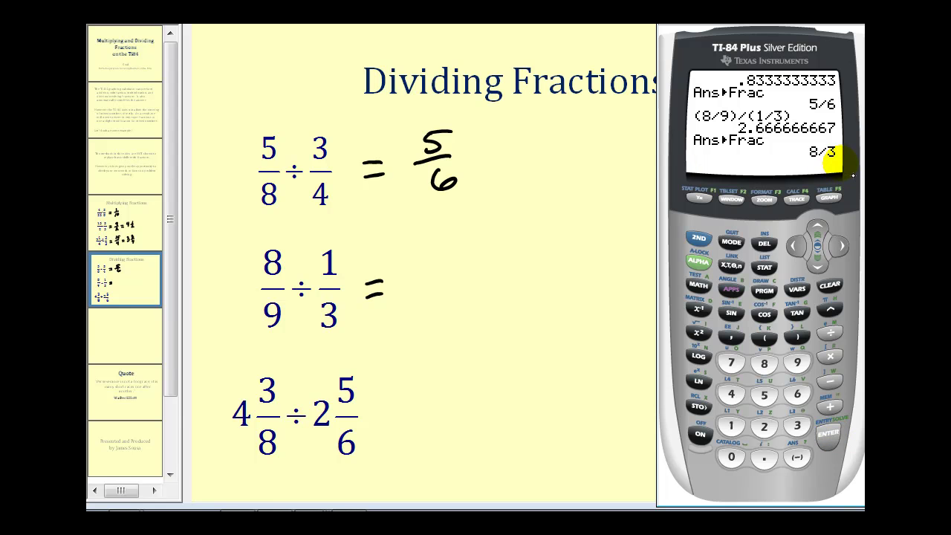
Handwrite '8/3 =' after the second quotient on the slide.
{"action": "left_click", "coordinate": [429, 255]}
{"action": "left_click_drag", "start_coordinate": [423, 249], "coordinate": [458, 285]}
{"action": "mouse_move", "coordinate": [438, 283]}
{"action": "left_mouse_down"}
{"action": "mouse_move", "coordinate": [446, 301]}
{"action": "mouse_move", "coordinate": [436, 323]}
{"action": "left_mouse_up"}
{"action": "left_click_drag", "start_coordinate": [486, 288], "coordinate": [503, 285]}
{"action": "left_click_drag", "start_coordinate": [488, 298], "coordinate": [505, 295]}
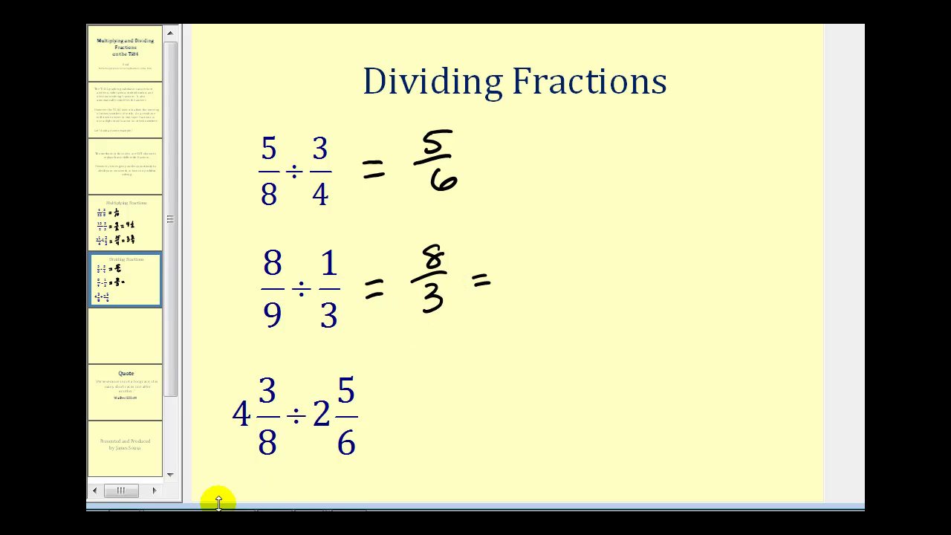
{"action": "key", "text": "alt+Tab"}
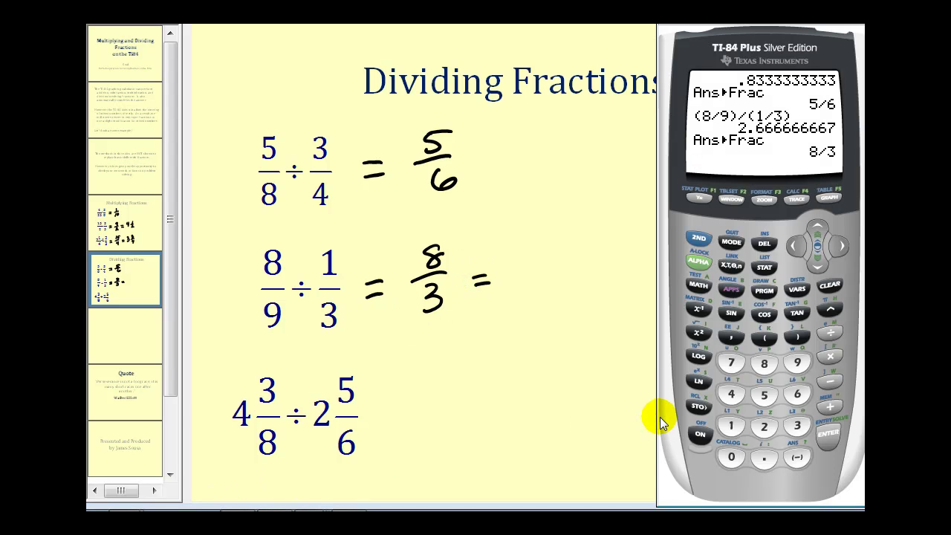
Evaluate 8/3 as 2.666666667, subtract 2, and convert the remainder to the fraction 2/3.
{"action": "left_click", "coordinate": [765, 364]}
{"action": "left_click", "coordinate": [829, 336]}
{"action": "left_click", "coordinate": [797, 426]}
{"action": "left_click", "coordinate": [834, 436]}
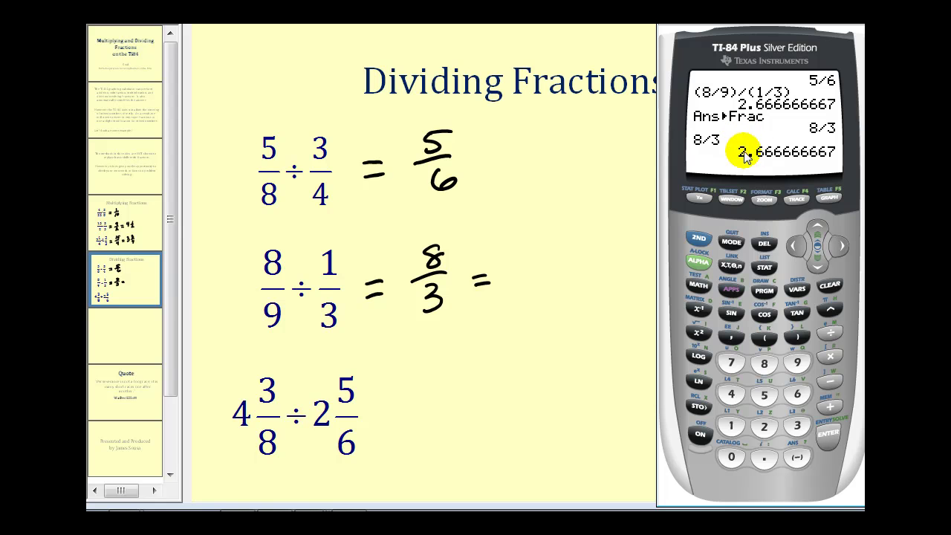
{"action": "left_click", "coordinate": [830, 382]}
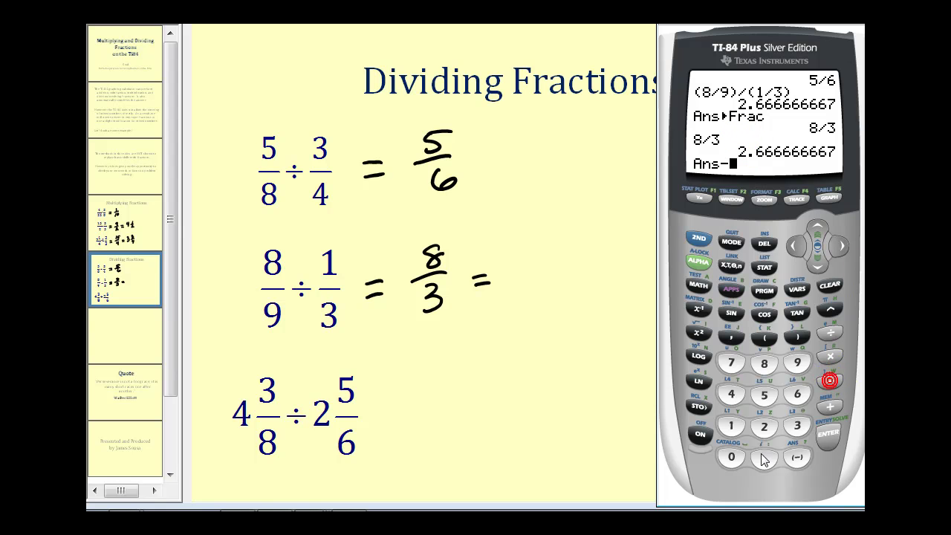
{"action": "left_click", "coordinate": [825, 432]}
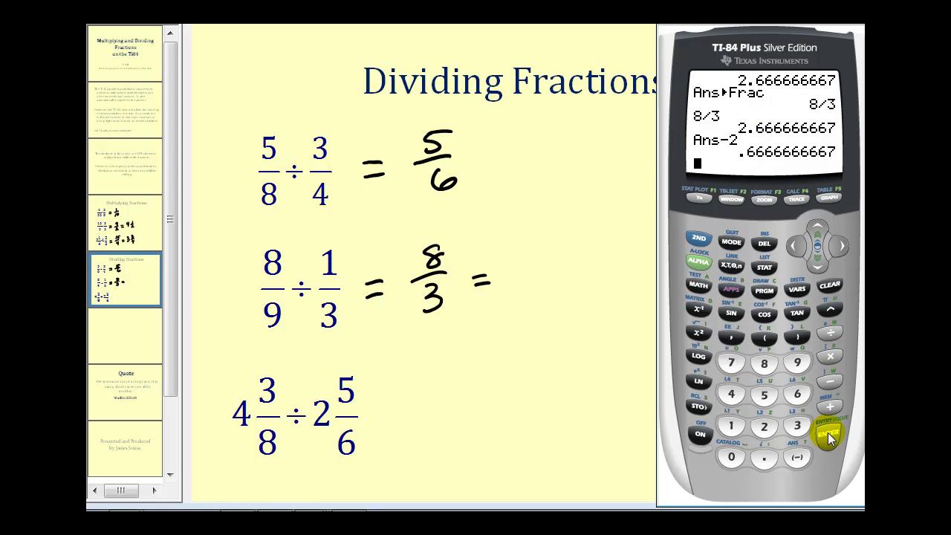
{"action": "left_click", "coordinate": [699, 289]}
{"action": "left_click", "coordinate": [830, 434]}
{"action": "left_click", "coordinate": [830, 435]}
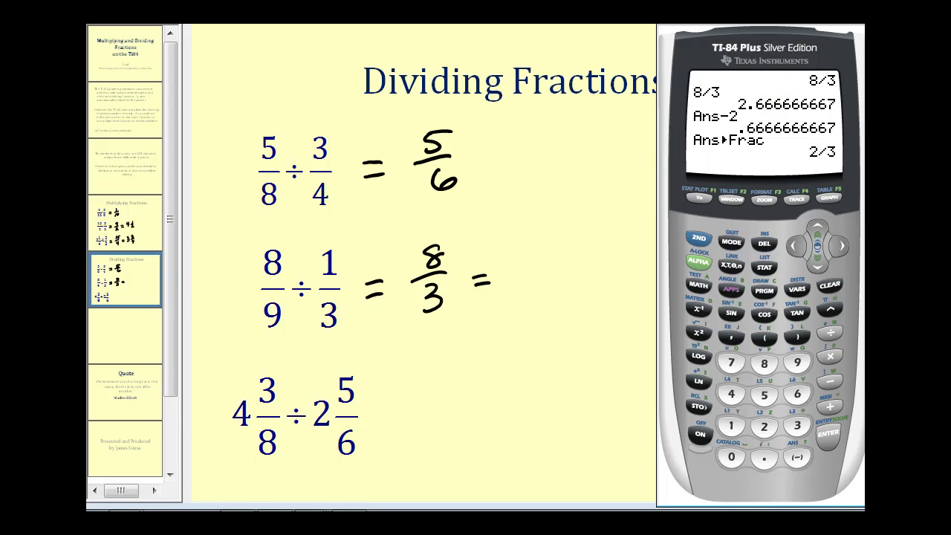
Handwrite the mixed number 2 2/3 after '8/3 =' on the slide, then return to the calculator.
{"action": "left_click", "coordinate": [524, 252]}
{"action": "left_click_drag", "start_coordinate": [522, 256], "coordinate": [546, 282]}
{"action": "mouse_move", "coordinate": [566, 243]}
{"action": "left_mouse_down"}
{"action": "mouse_move", "coordinate": [589, 260]}
{"action": "mouse_move", "coordinate": [577, 273]}
{"action": "mouse_move", "coordinate": [583, 294]}
{"action": "left_mouse_up"}
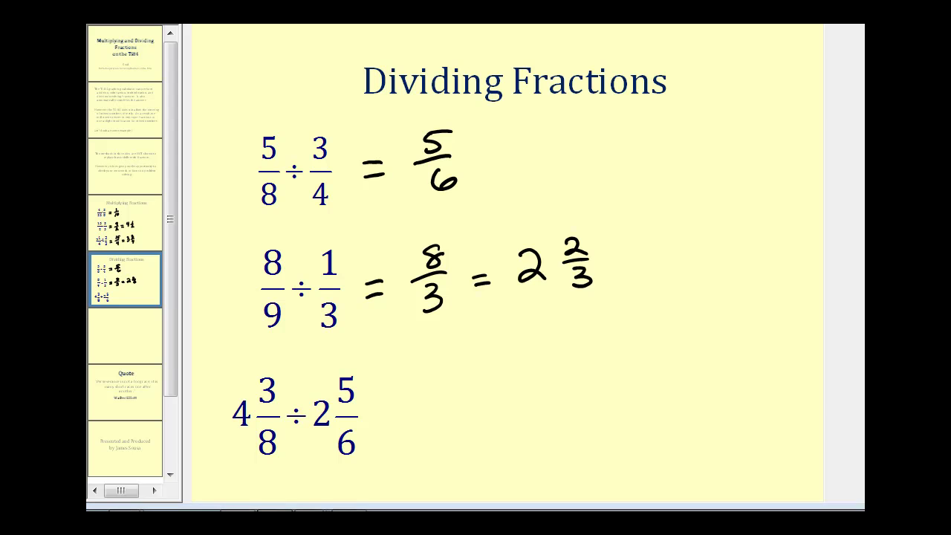
{"action": "key", "text": "alt+Tab"}
Clear the calculator and enter the first mixed number as (4+3/8).
{"action": "left_click", "coordinate": [830, 288]}
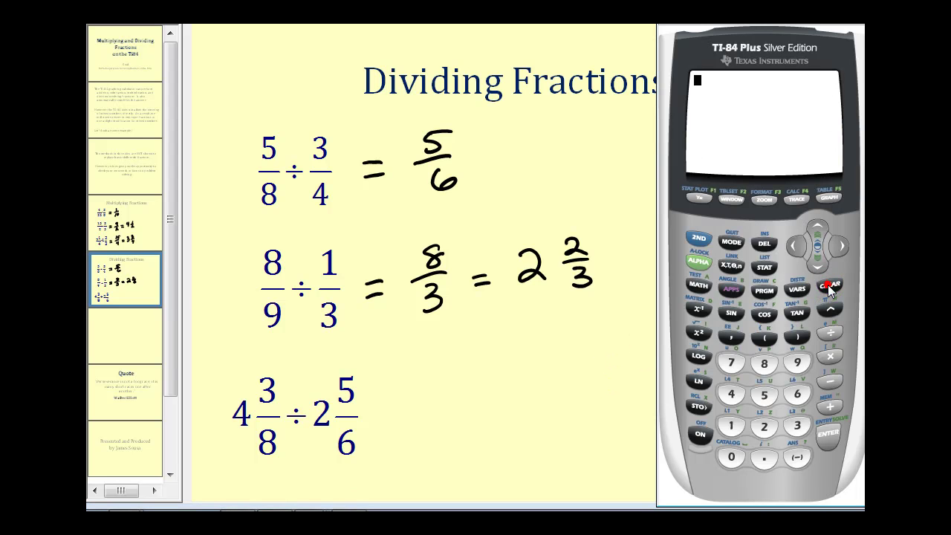
{"action": "left_click", "coordinate": [764, 336]}
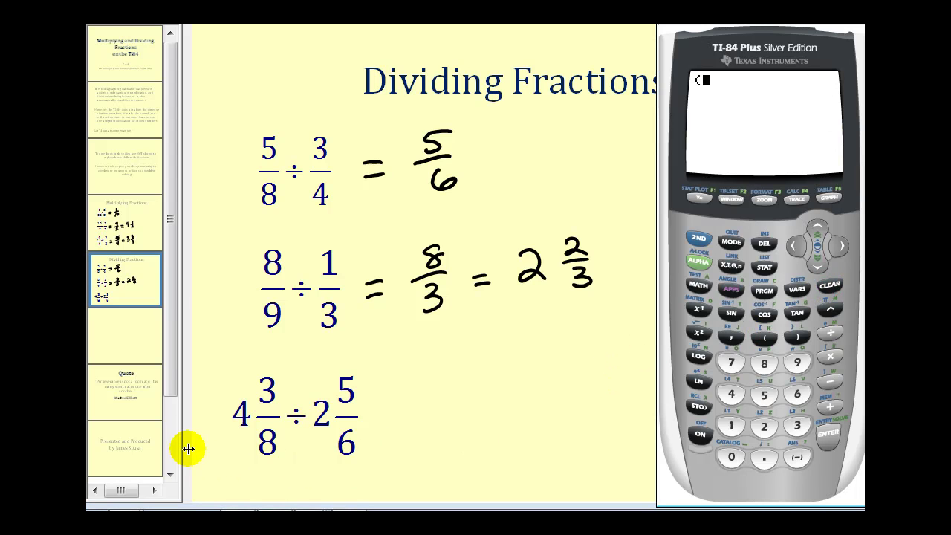
{"action": "left_click", "coordinate": [731, 394]}
{"action": "left_click", "coordinate": [828, 406]}
{"action": "left_click", "coordinate": [798, 426]}
{"action": "left_click", "coordinate": [829, 332]}
{"action": "left_click", "coordinate": [766, 366]}
{"action": "left_click", "coordinate": [797, 336]}
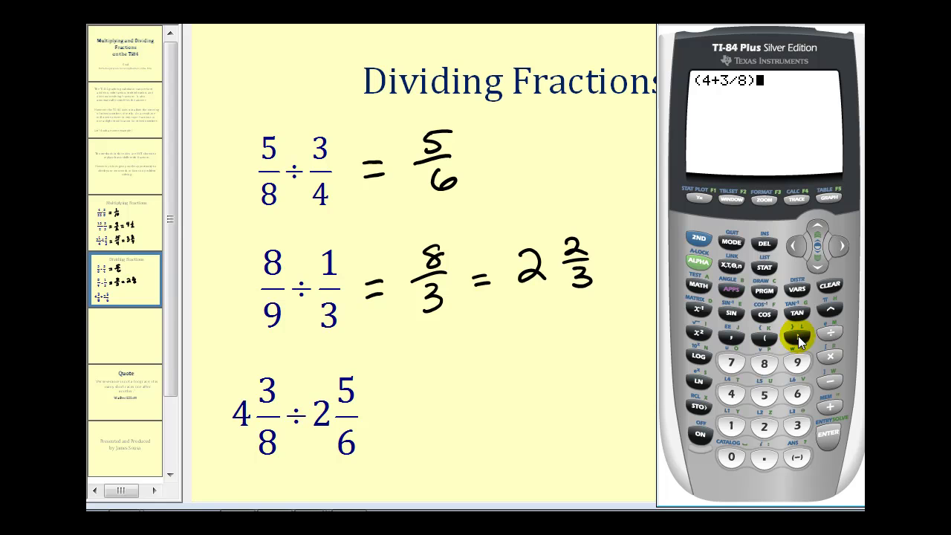
Divide by (2+5/6) to get 1.544117647, then convert it to the fraction 105/68.
{"action": "left_click", "coordinate": [832, 336]}
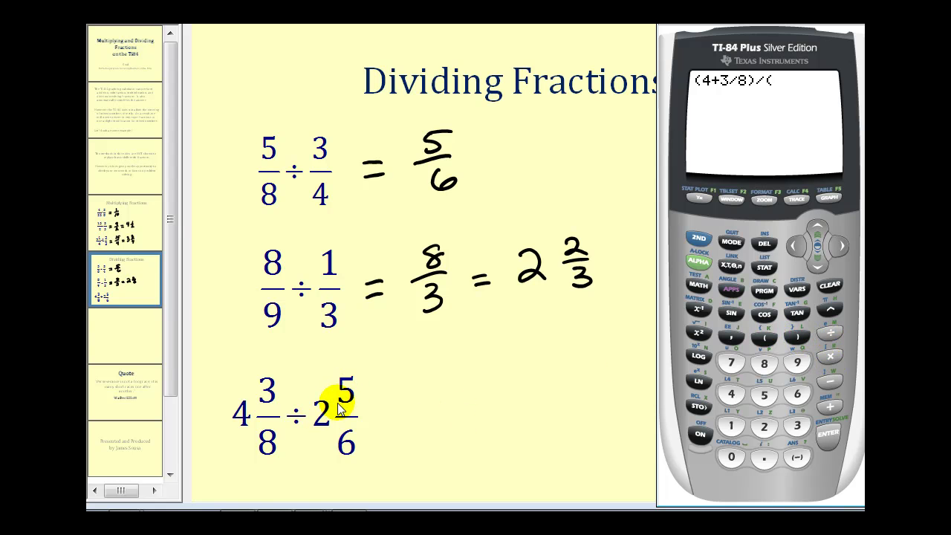
{"action": "left_click", "coordinate": [762, 426]}
{"action": "left_click", "coordinate": [828, 406]}
{"action": "left_click", "coordinate": [764, 394]}
{"action": "left_click", "coordinate": [829, 332]}
{"action": "left_click", "coordinate": [797, 394]}
{"action": "left_click", "coordinate": [798, 336]}
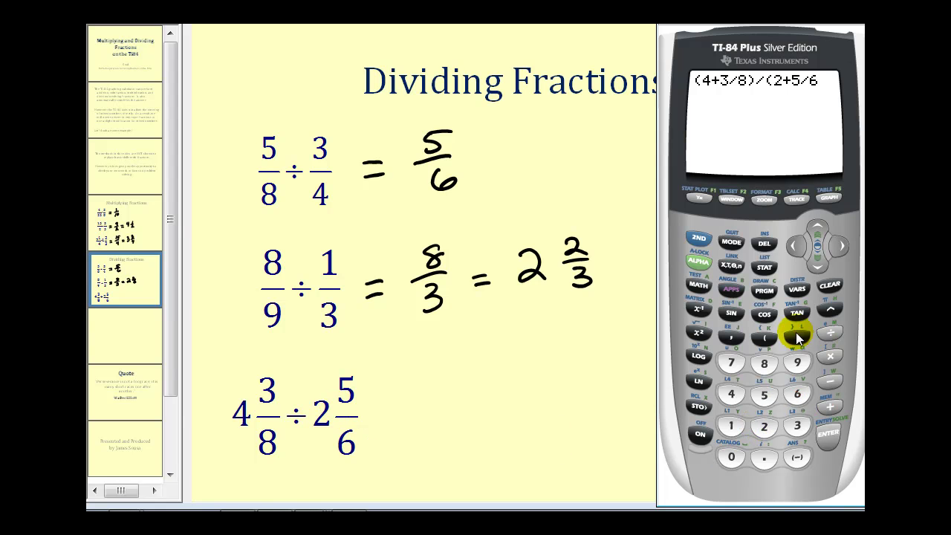
{"action": "left_click", "coordinate": [826, 436]}
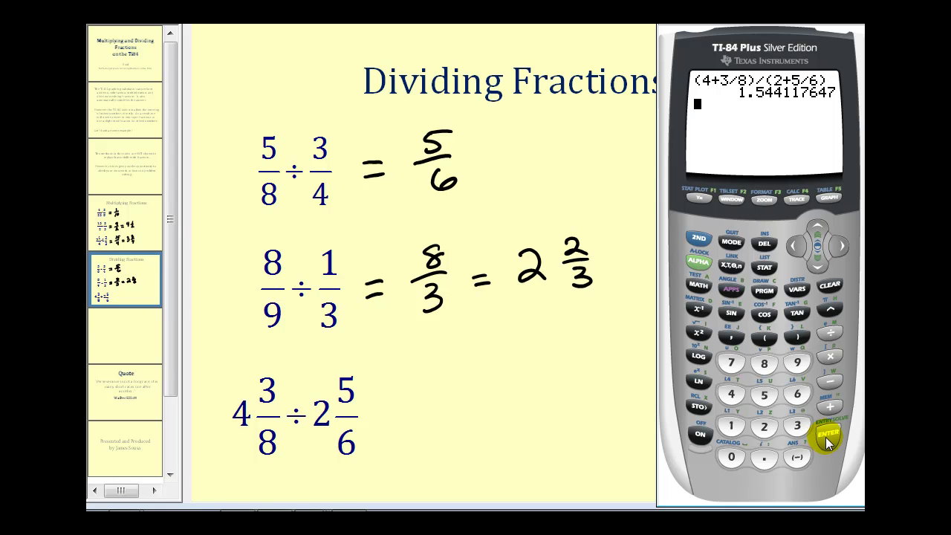
{"action": "left_click", "coordinate": [698, 286]}
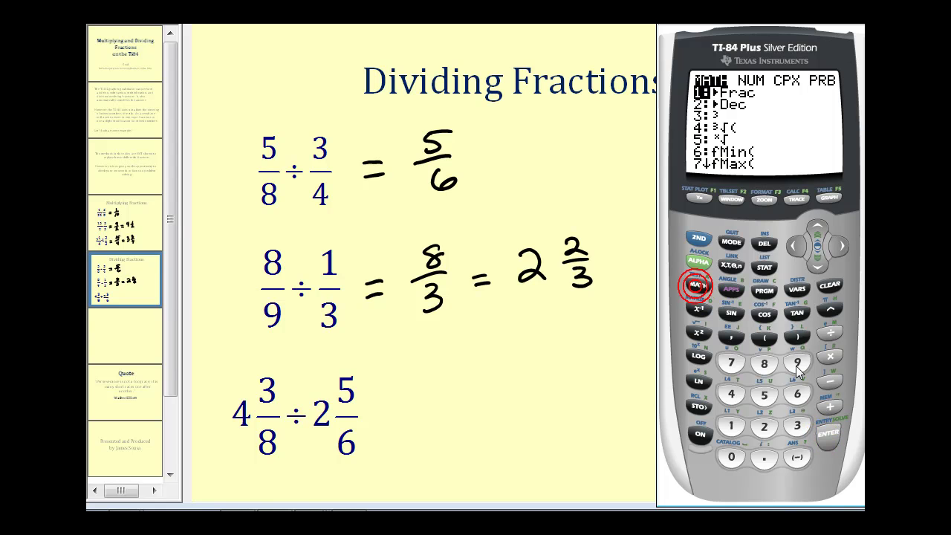
{"action": "left_click", "coordinate": [825, 436]}
{"action": "left_click", "coordinate": [826, 437]}
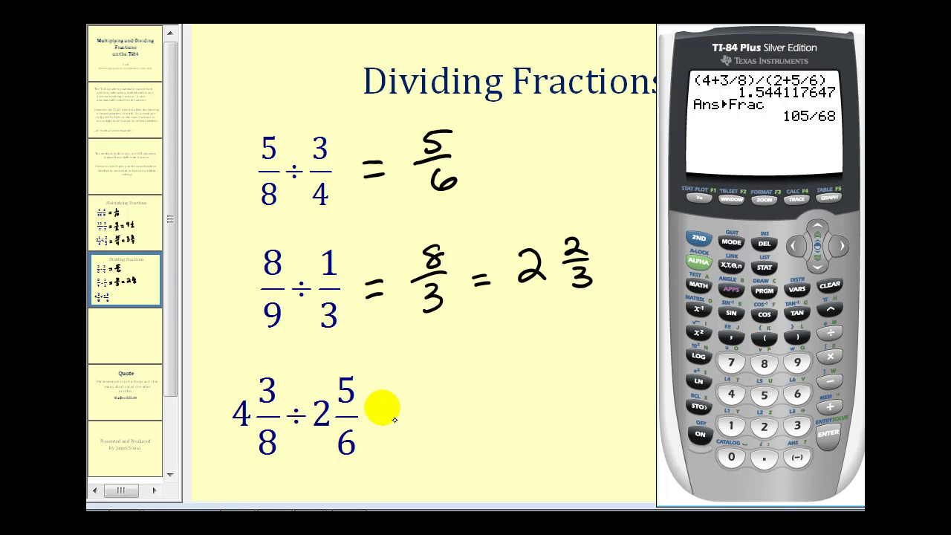
Handwrite '= 105/68 =' beside the third problem on the slide.
{"action": "left_click_drag", "start_coordinate": [380, 407], "coordinate": [396, 405]}
{"action": "mouse_move", "coordinate": [438, 376]}
{"action": "left_mouse_down"}
{"action": "mouse_move", "coordinate": [471, 385]}
{"action": "mouse_move", "coordinate": [442, 411]}
{"action": "mouse_move", "coordinate": [456, 405]}
{"action": "mouse_move", "coordinate": [442, 441]}
{"action": "mouse_move", "coordinate": [528, 412]}
{"action": "left_mouse_up"}
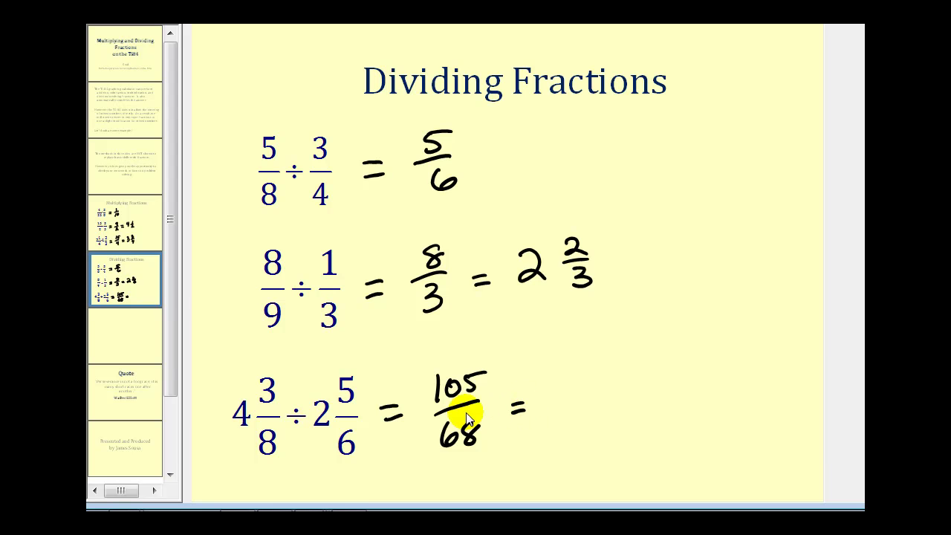
{"action": "left_click", "coordinate": [297, 508]}
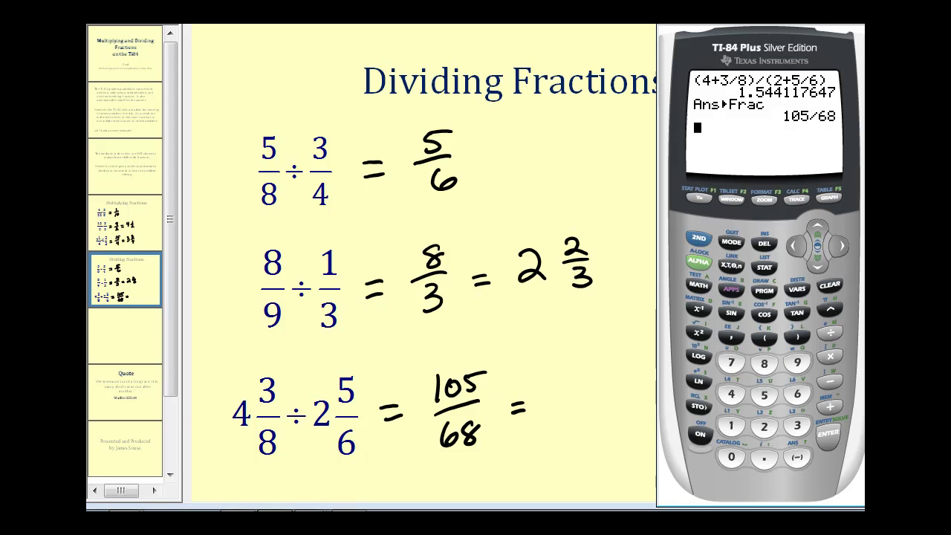
Enter 105/68 and evaluate it as 1.544117647.
{"action": "left_click", "coordinate": [732, 426]}
{"action": "left_click", "coordinate": [731, 457]}
{"action": "left_click", "coordinate": [764, 394]}
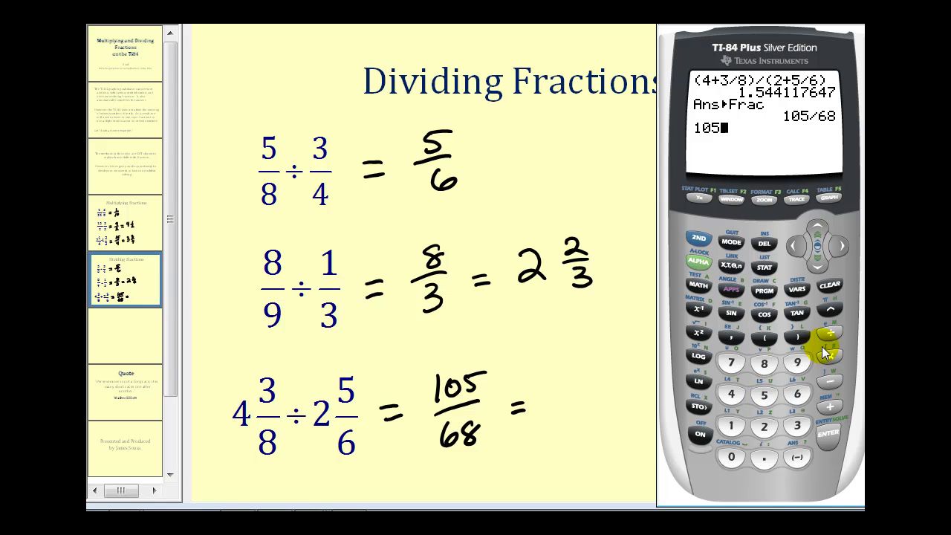
{"action": "left_click", "coordinate": [798, 394]}
{"action": "left_click", "coordinate": [763, 363]}
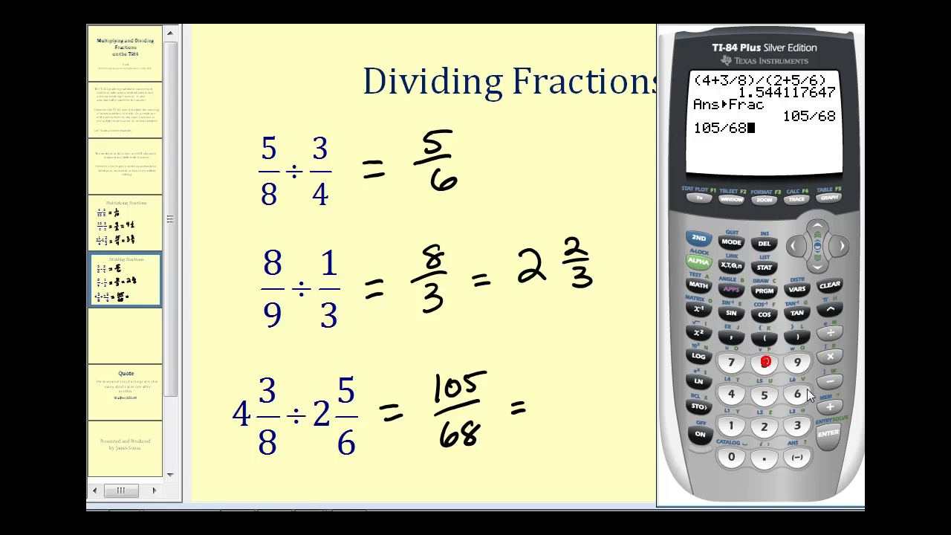
{"action": "left_click", "coordinate": [829, 431]}
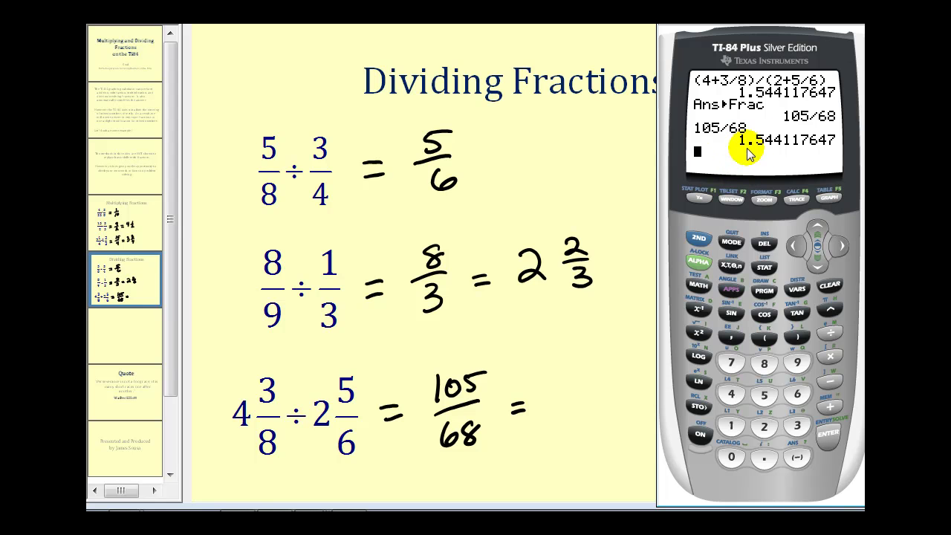
Subtract 1 to get .5441176471 and convert it to the fraction 37/68.
{"action": "left_click", "coordinate": [830, 381]}
{"action": "left_click", "coordinate": [728, 426]}
{"action": "left_click", "coordinate": [826, 438]}
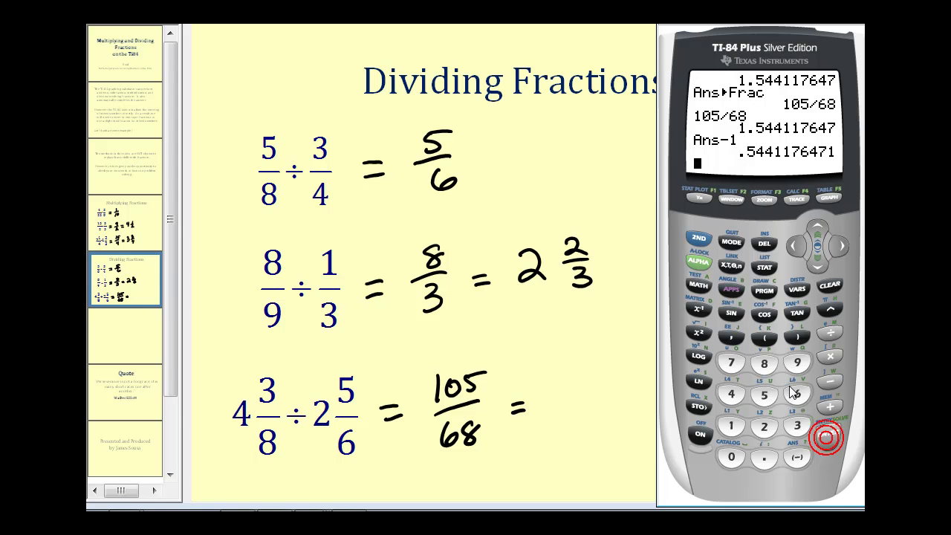
{"action": "left_click", "coordinate": [699, 282]}
{"action": "left_click", "coordinate": [835, 425]}
{"action": "left_click", "coordinate": [835, 425]}
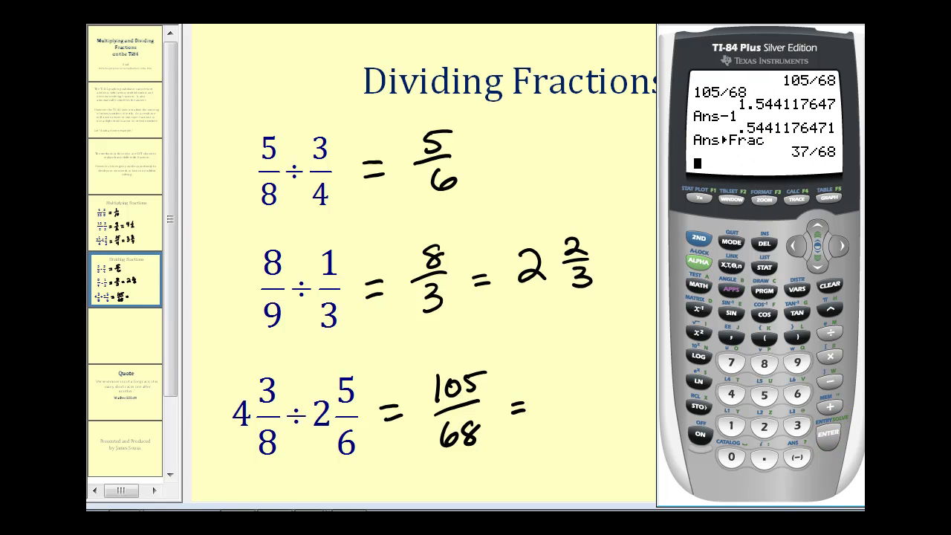